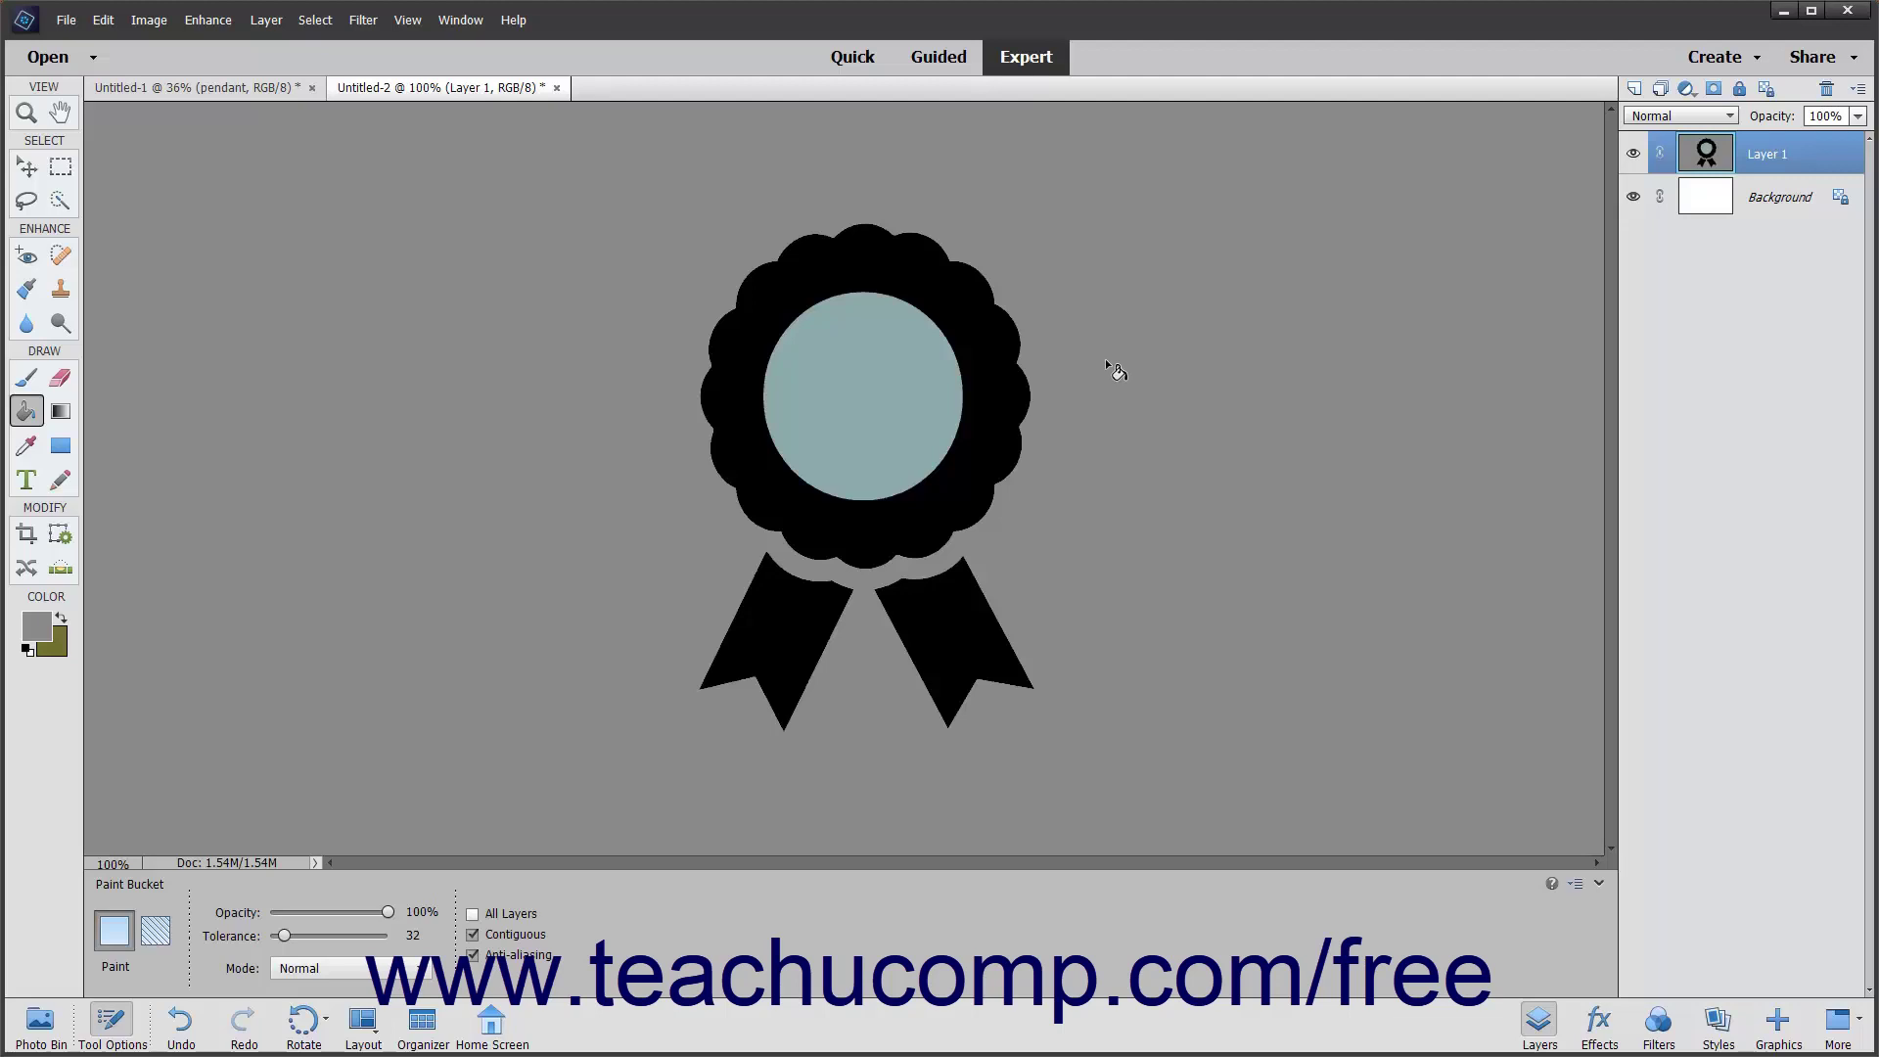
# Show the Color Swatches panel, then pick Light Red as foreground and Light Yellow as background.
pyautogui.click(468, 23)
pyautogui.click(489, 133)
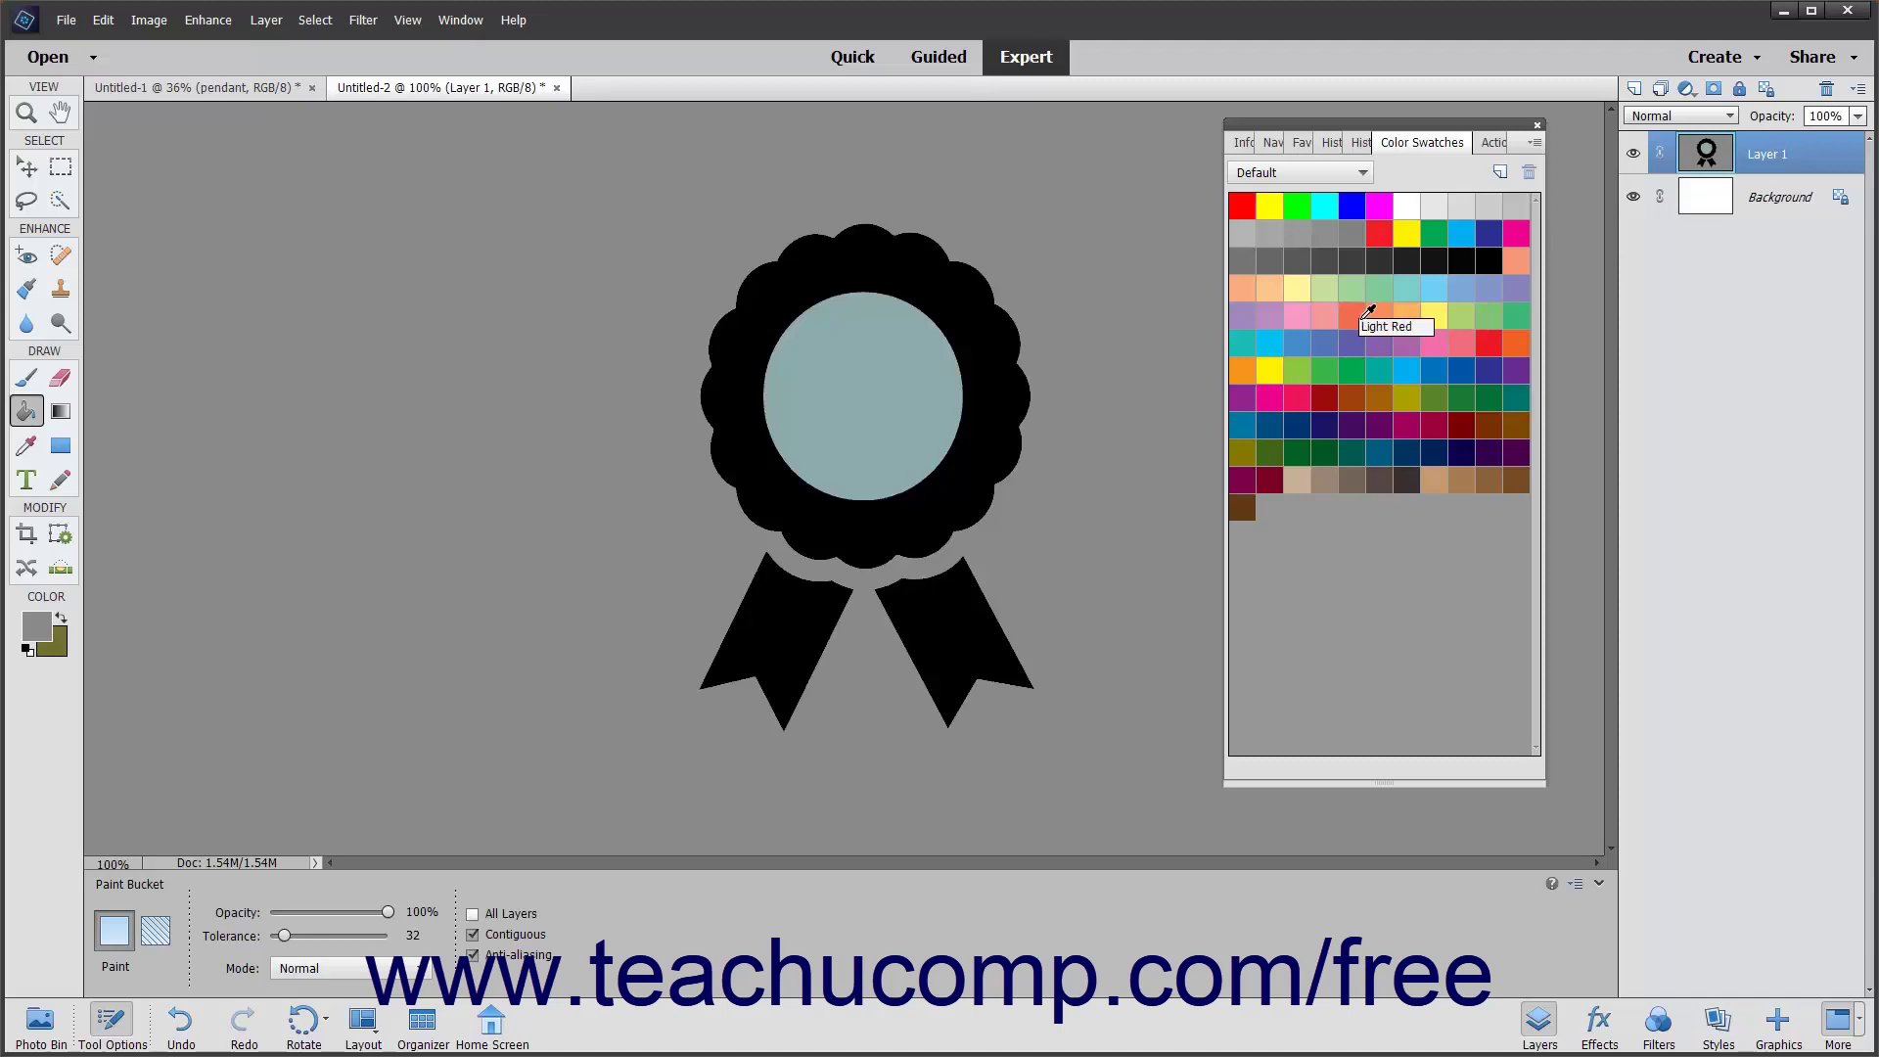
pyautogui.click(1367, 310)
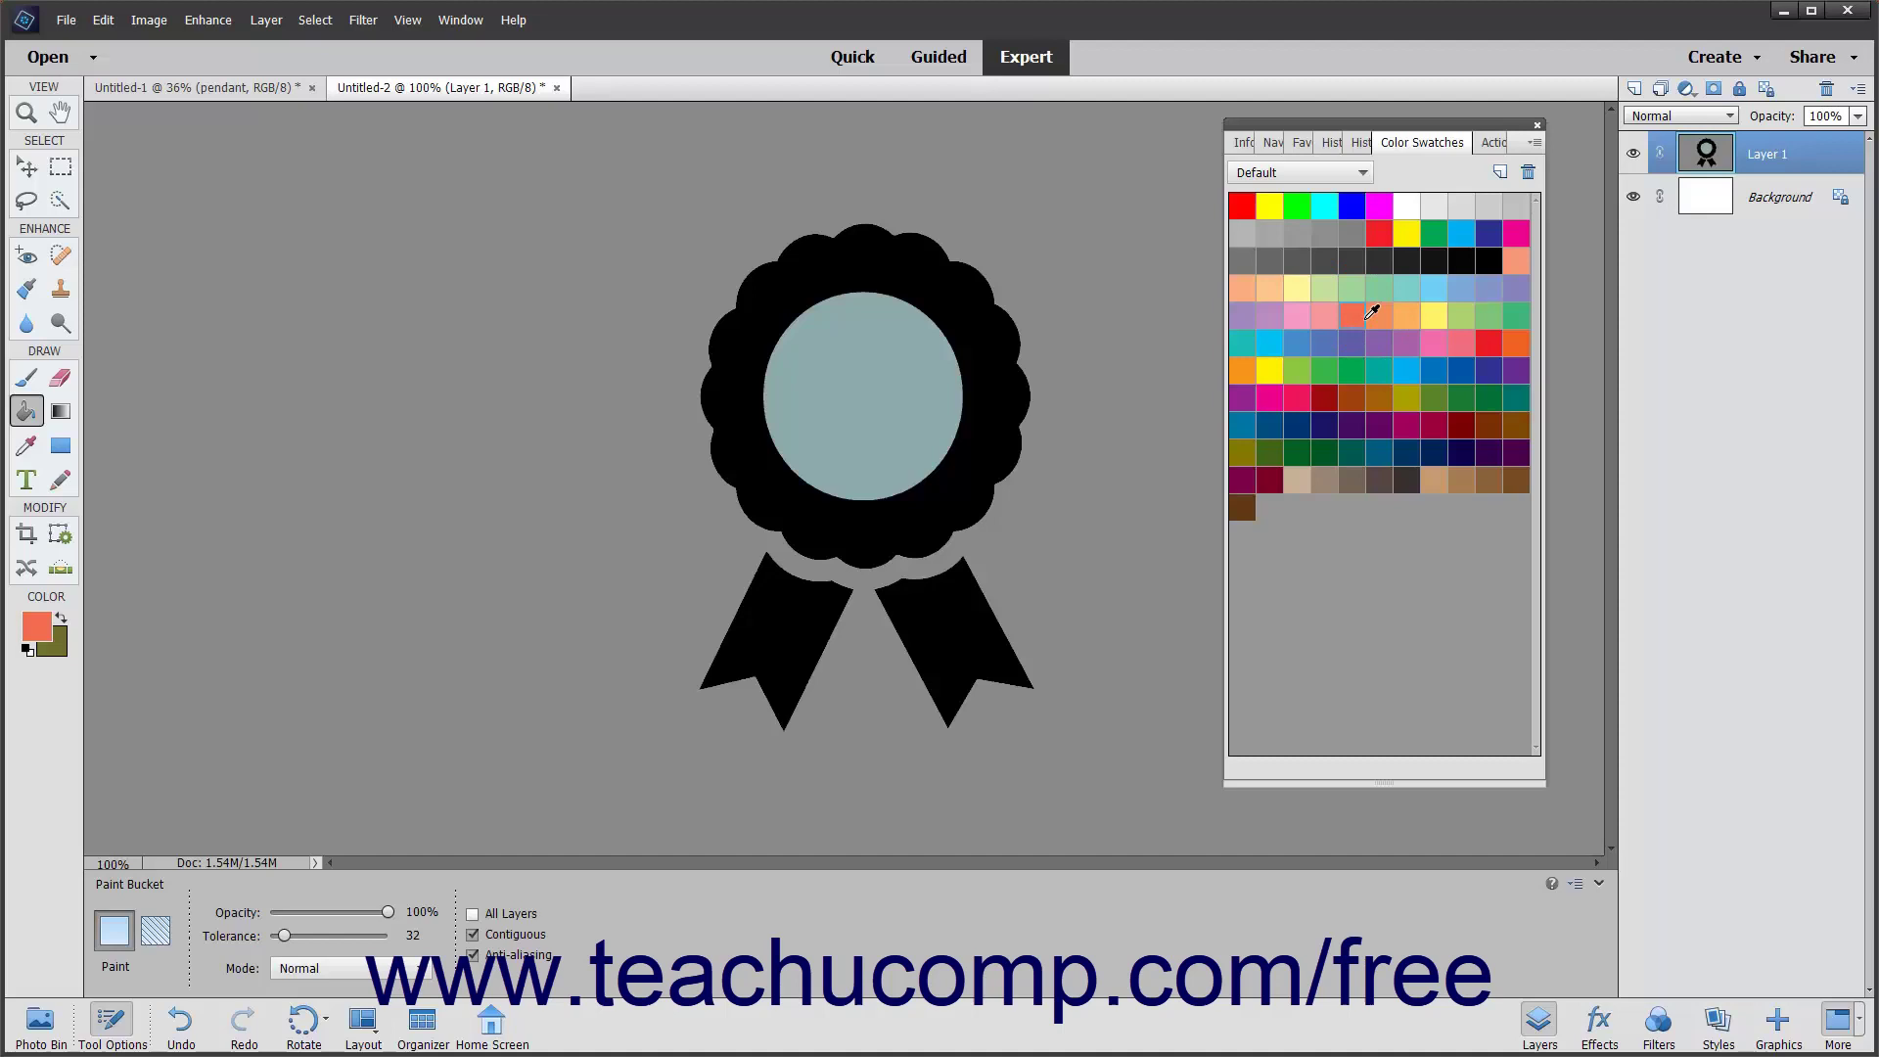
pyautogui.click(1431, 321)
# Alt-click the last brown swatch to delete it from the Default set.
pyautogui.keyDown('alt'); pyautogui.click(1241, 513); pyautogui.keyUp('alt')
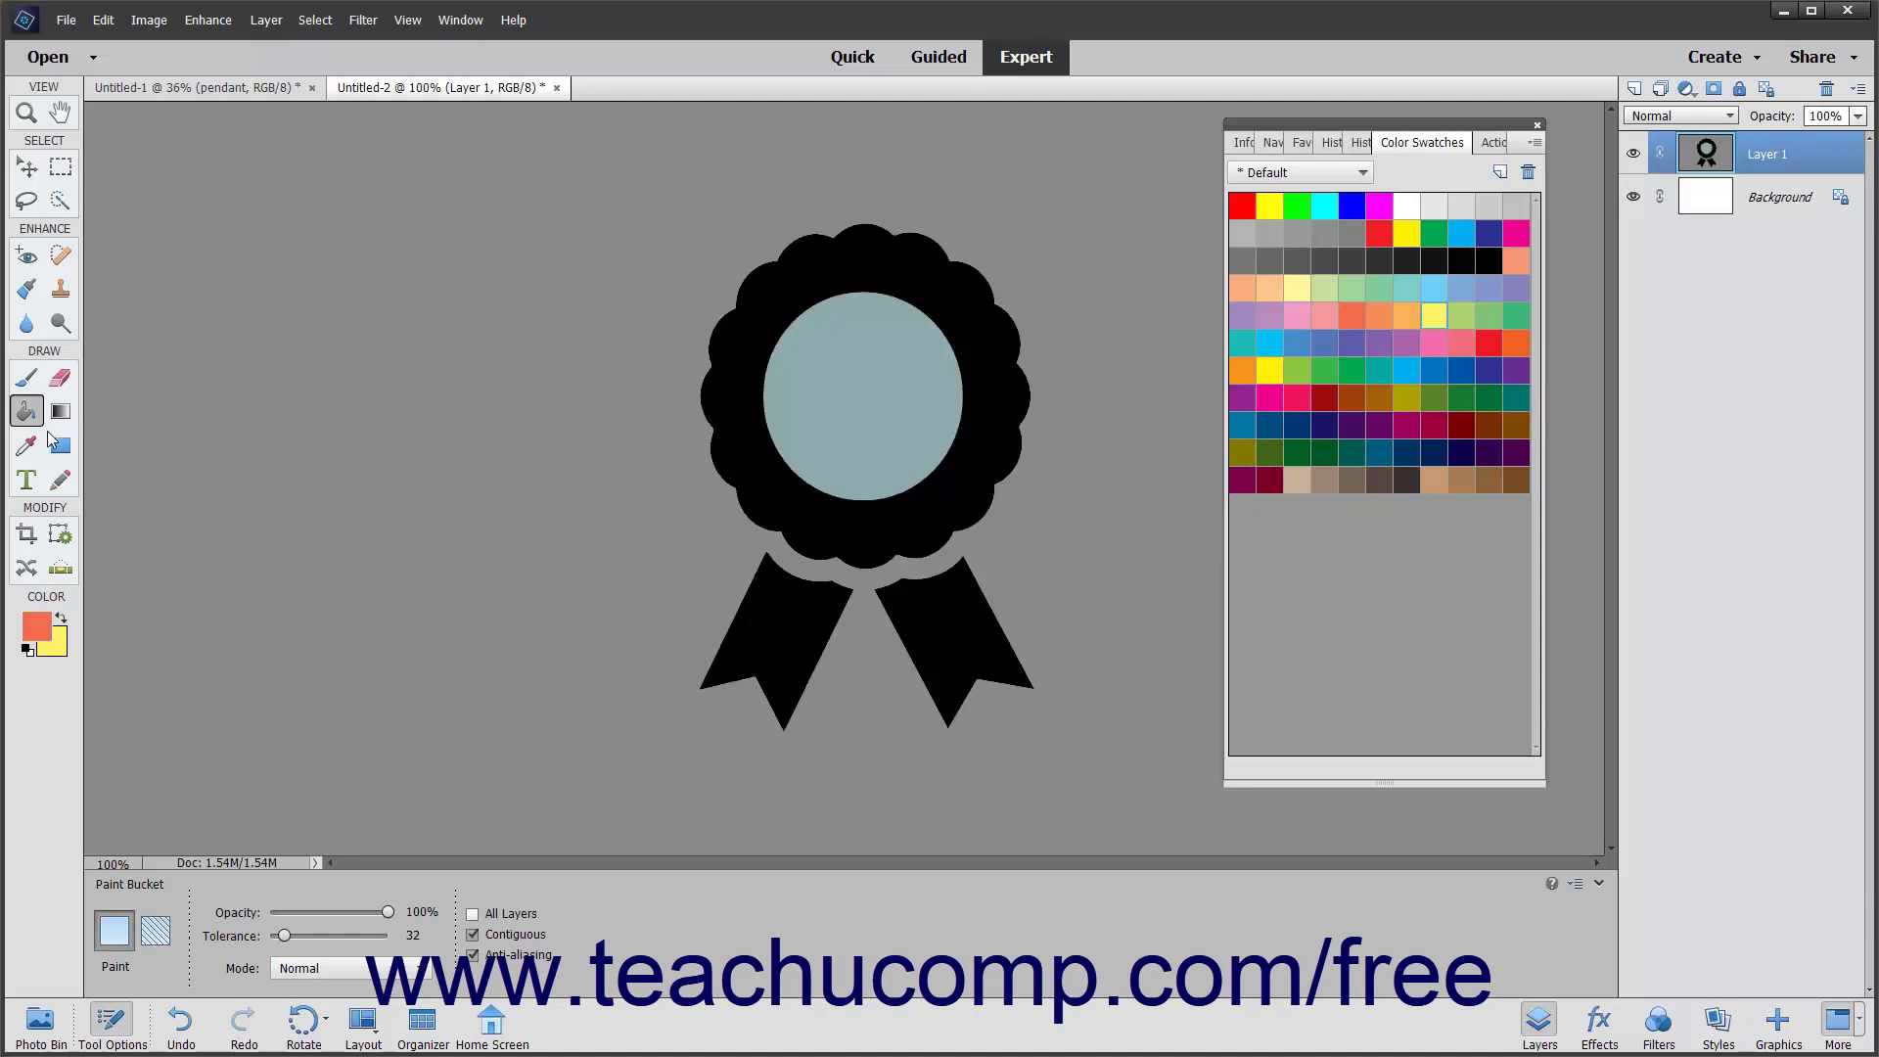
# Sample the grey canvas with the Eyedropper and add it as a swatch named 'Background Gray'.
pyautogui.click(27, 445)
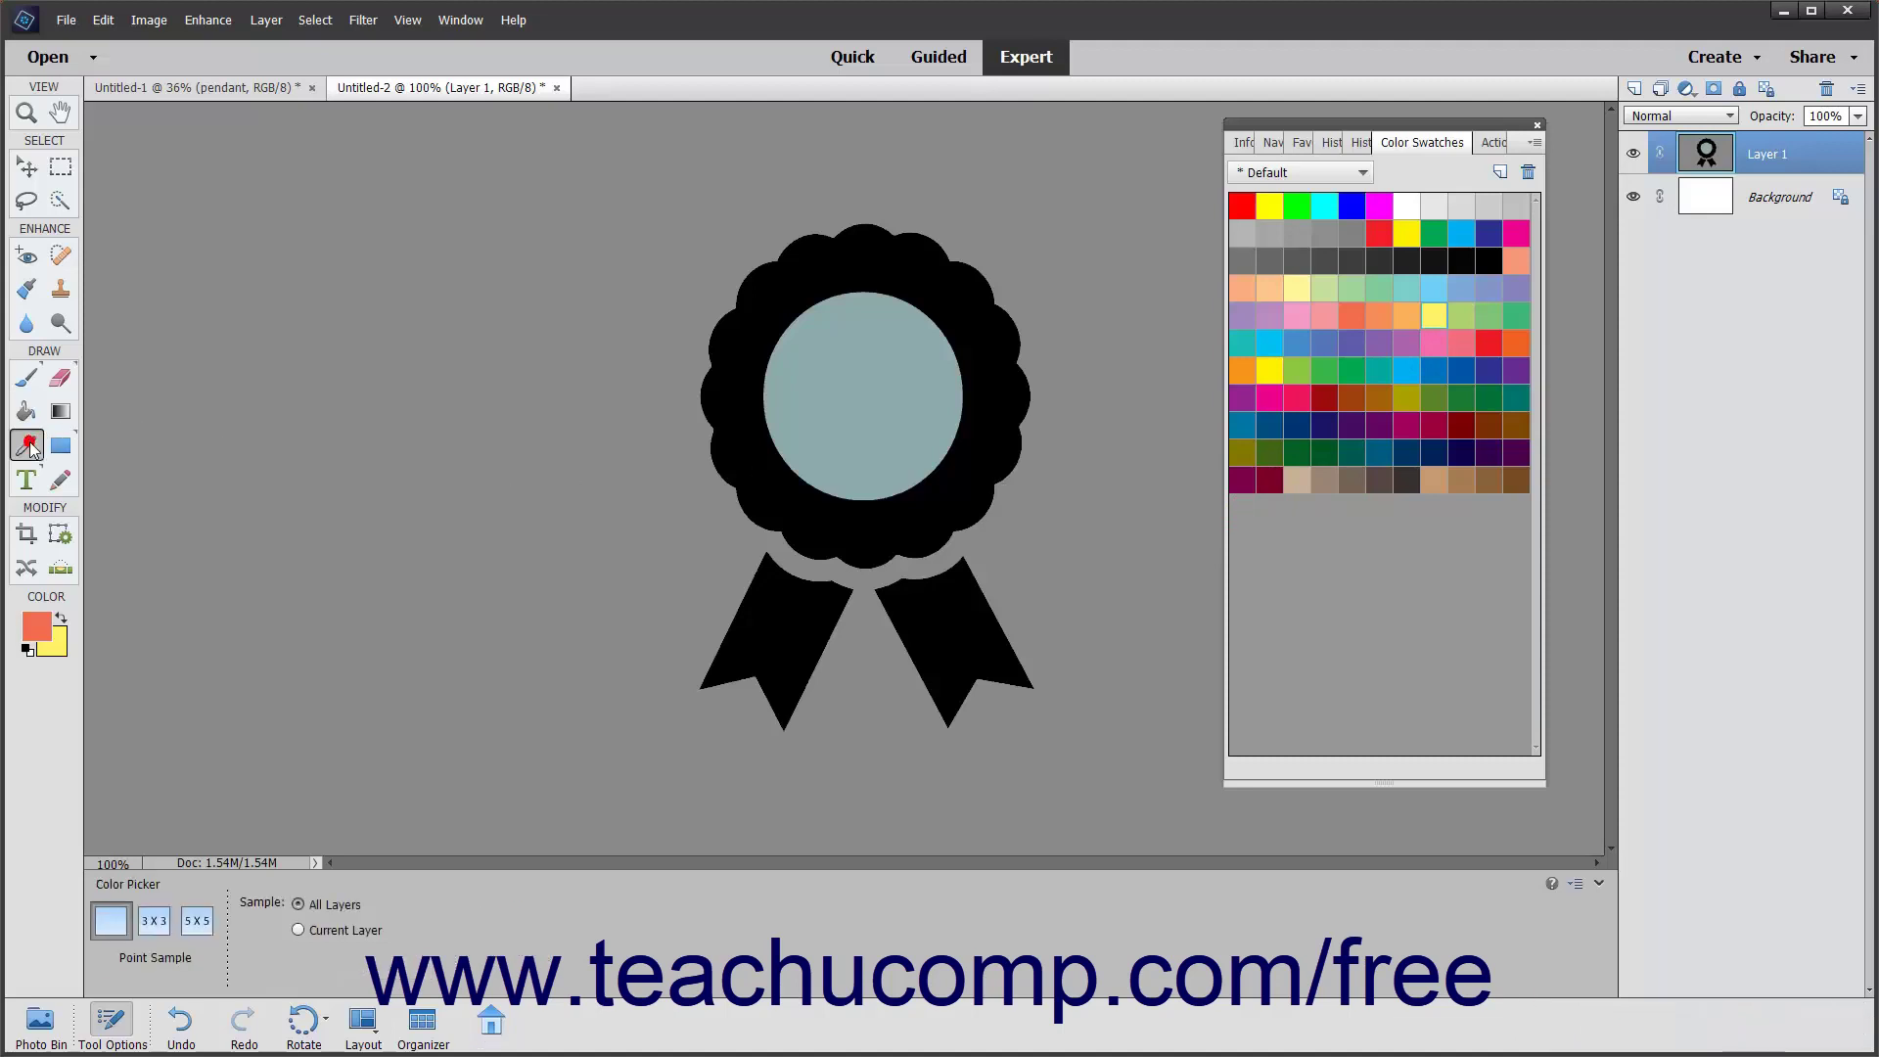
pyautogui.click(239, 396)
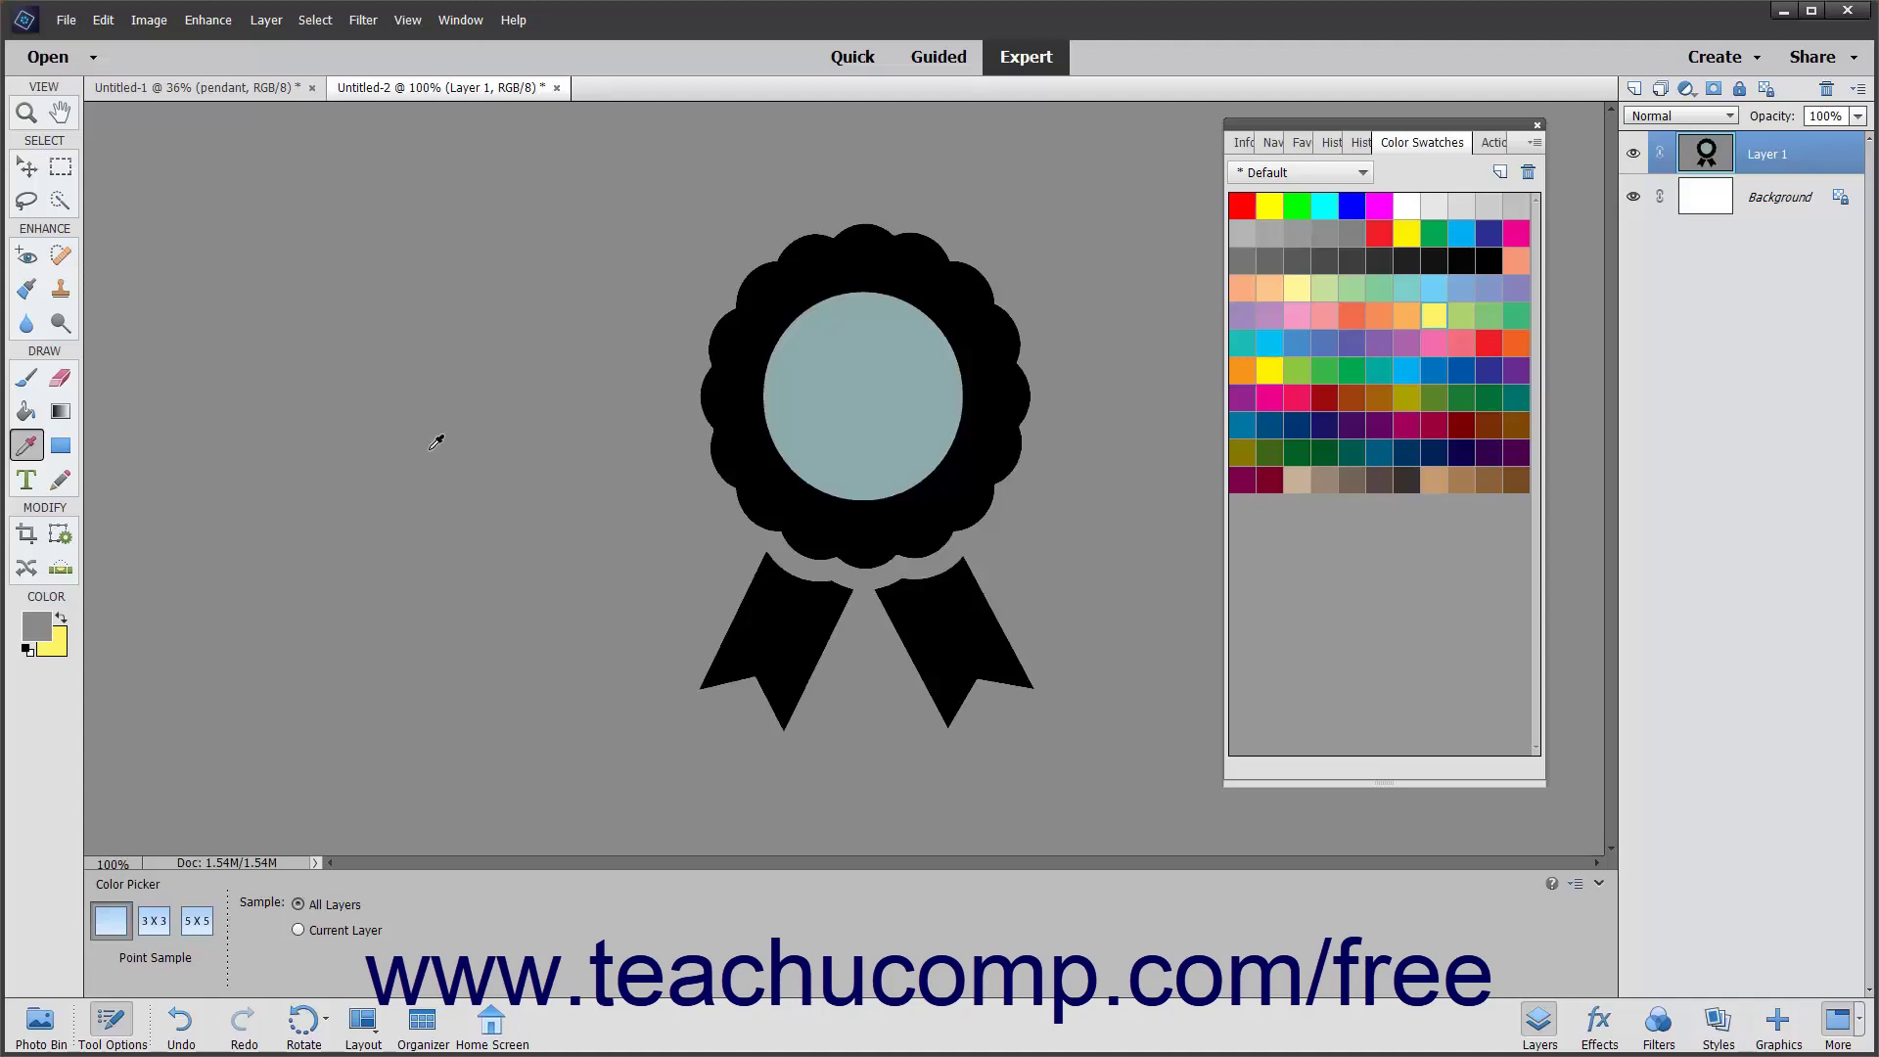
pyautogui.click(1288, 550)
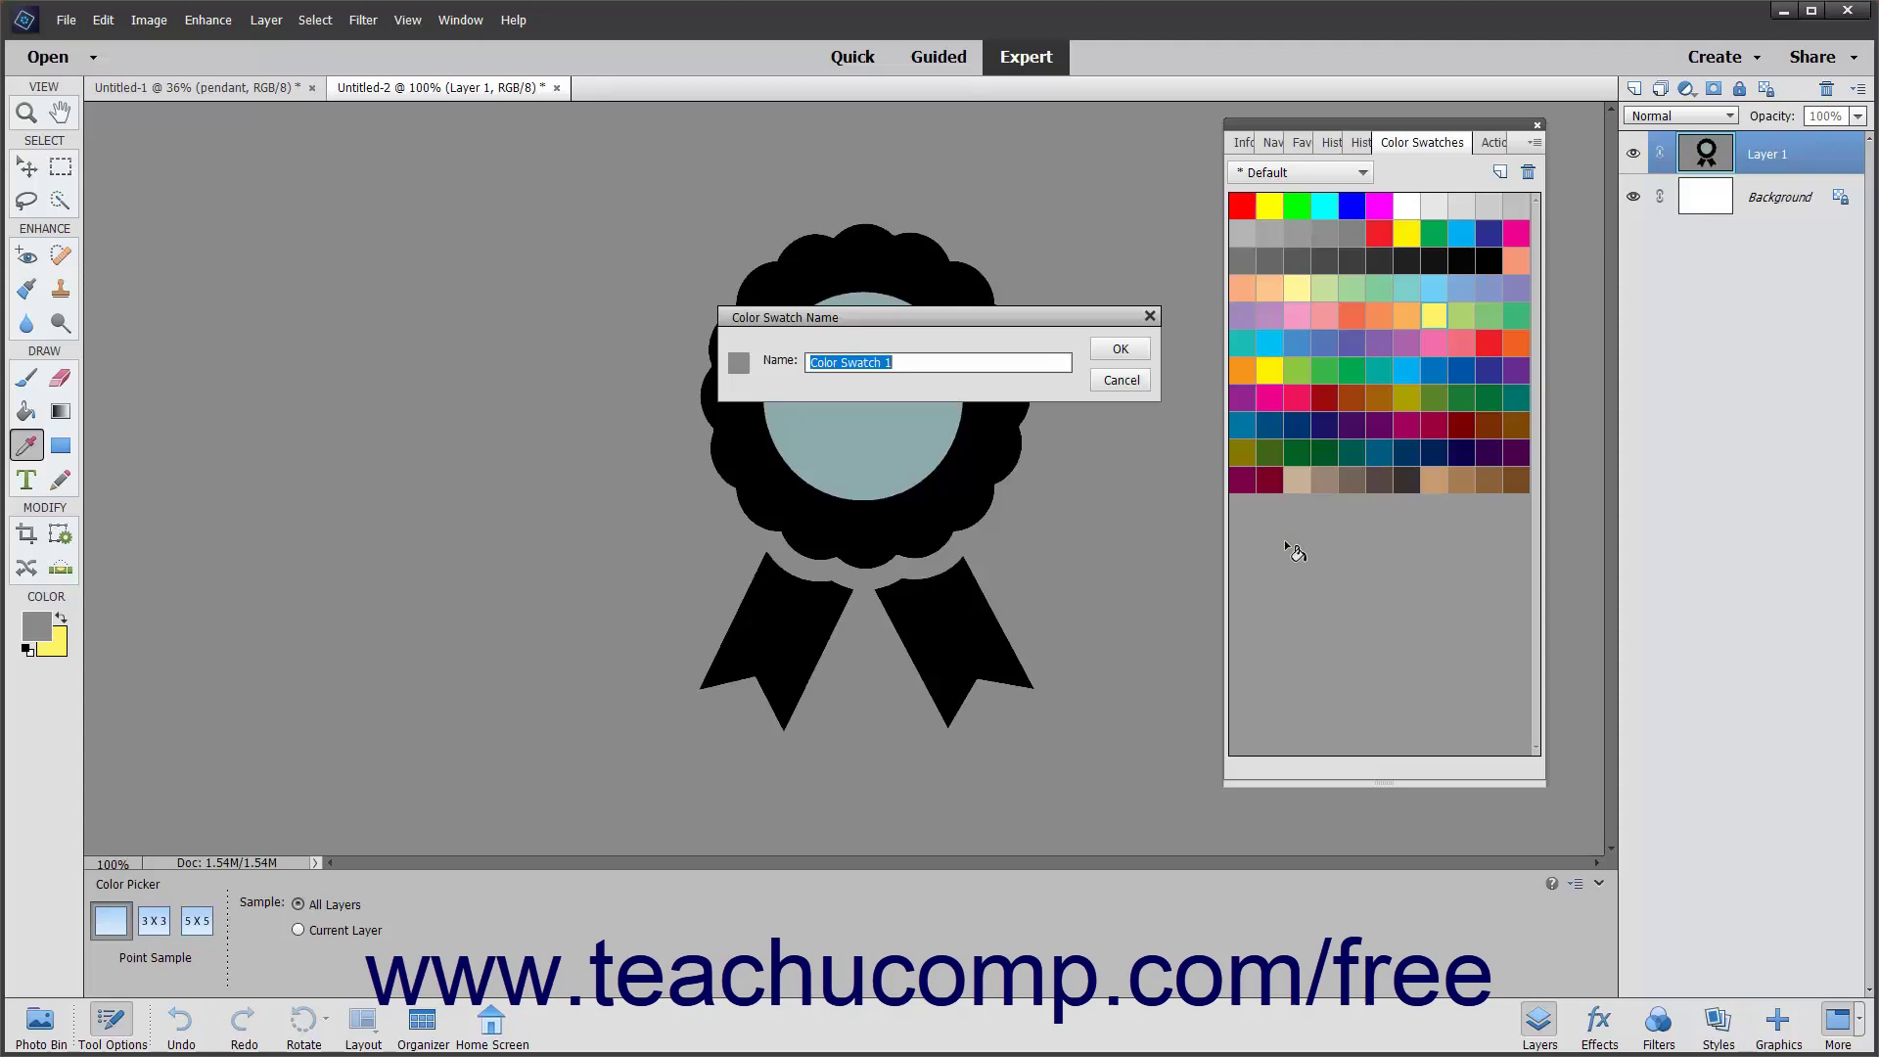
pyautogui.write('Background Gray')
pyautogui.click(1121, 350)
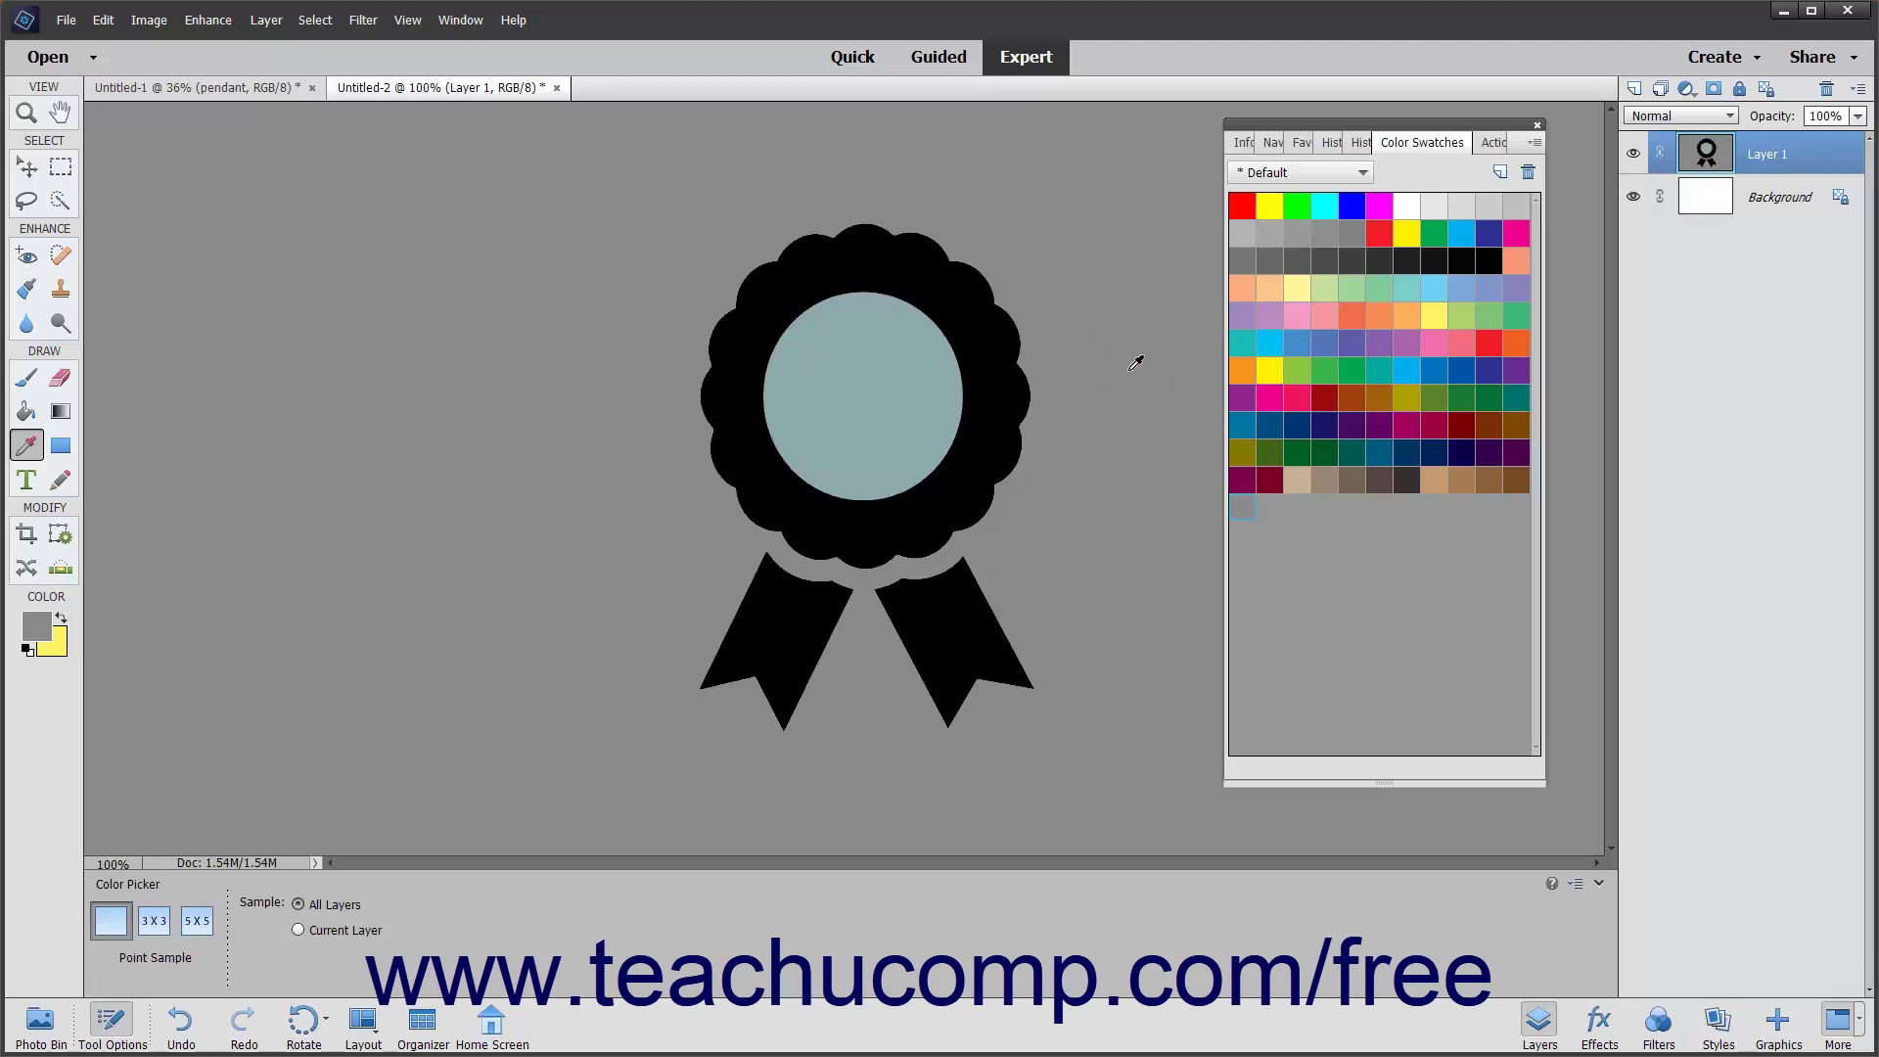
# Save the current swatches to a file named 'My Color Swatches'.
pyautogui.click(1535, 142)
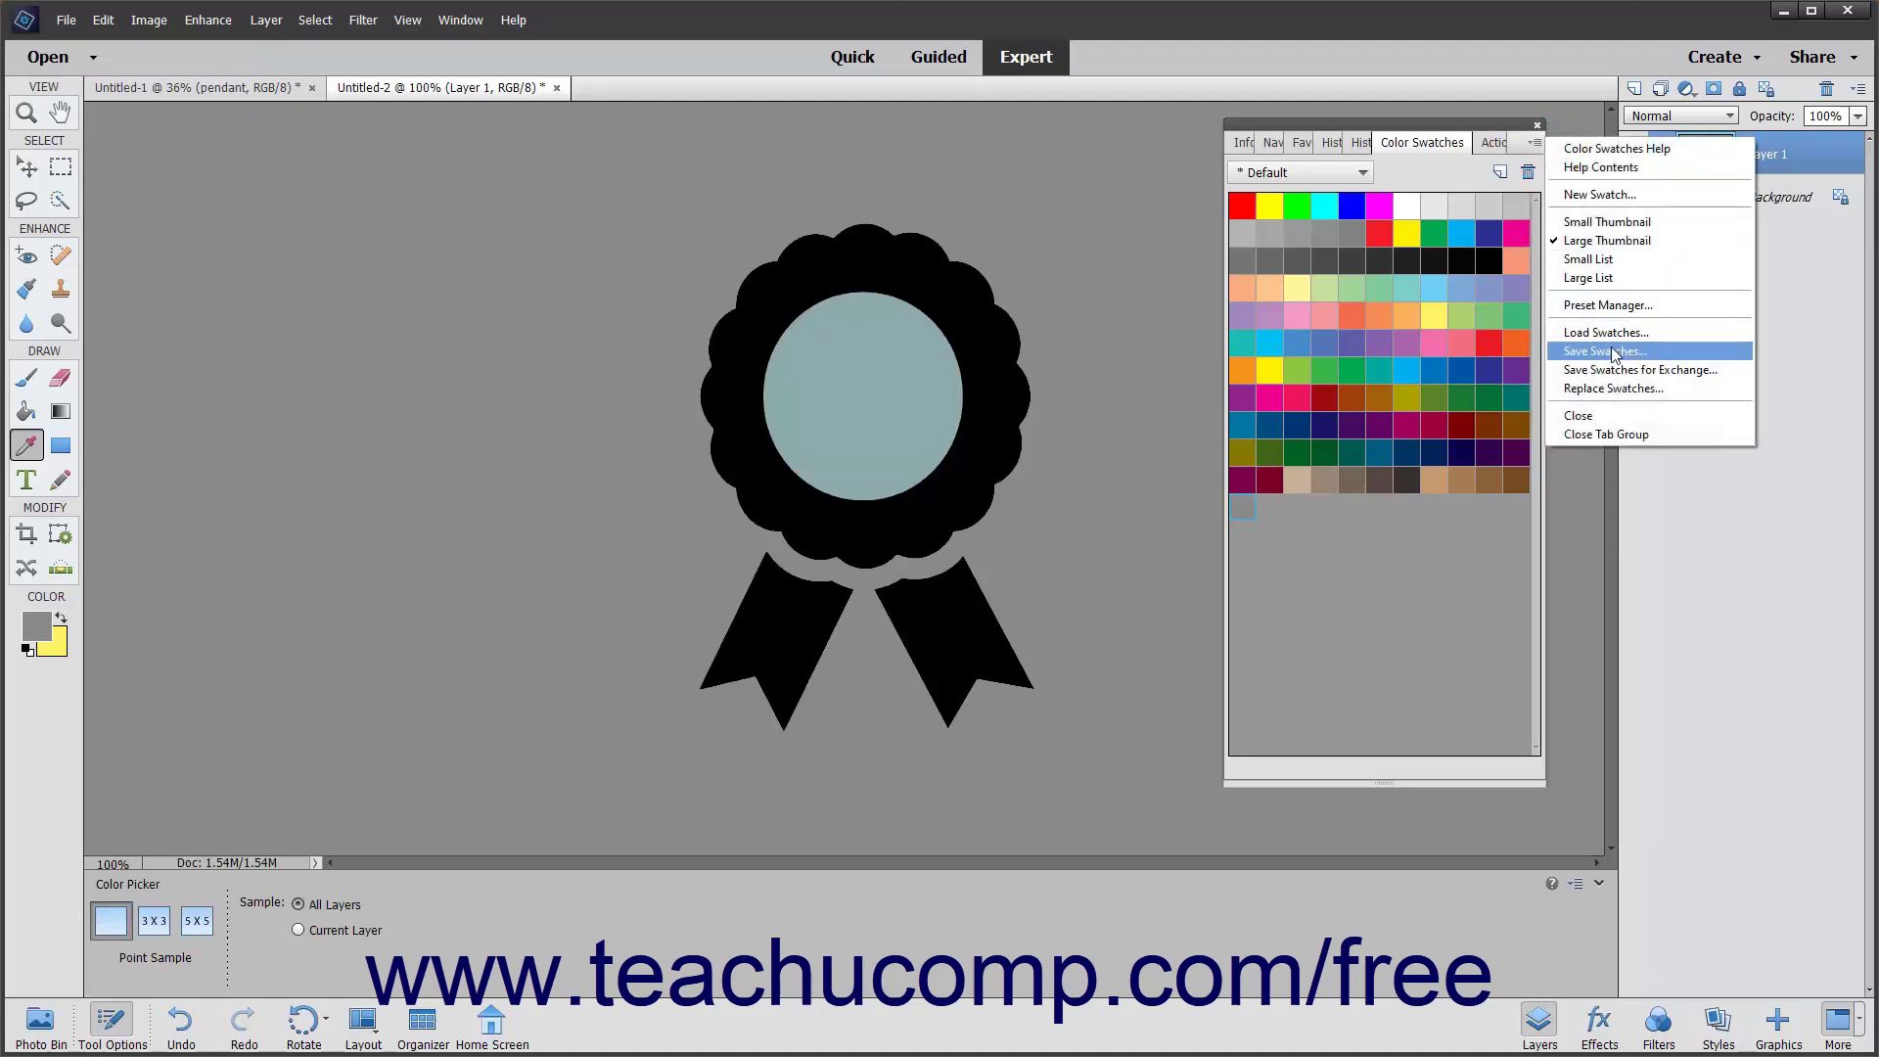
pyautogui.click(1614, 351)
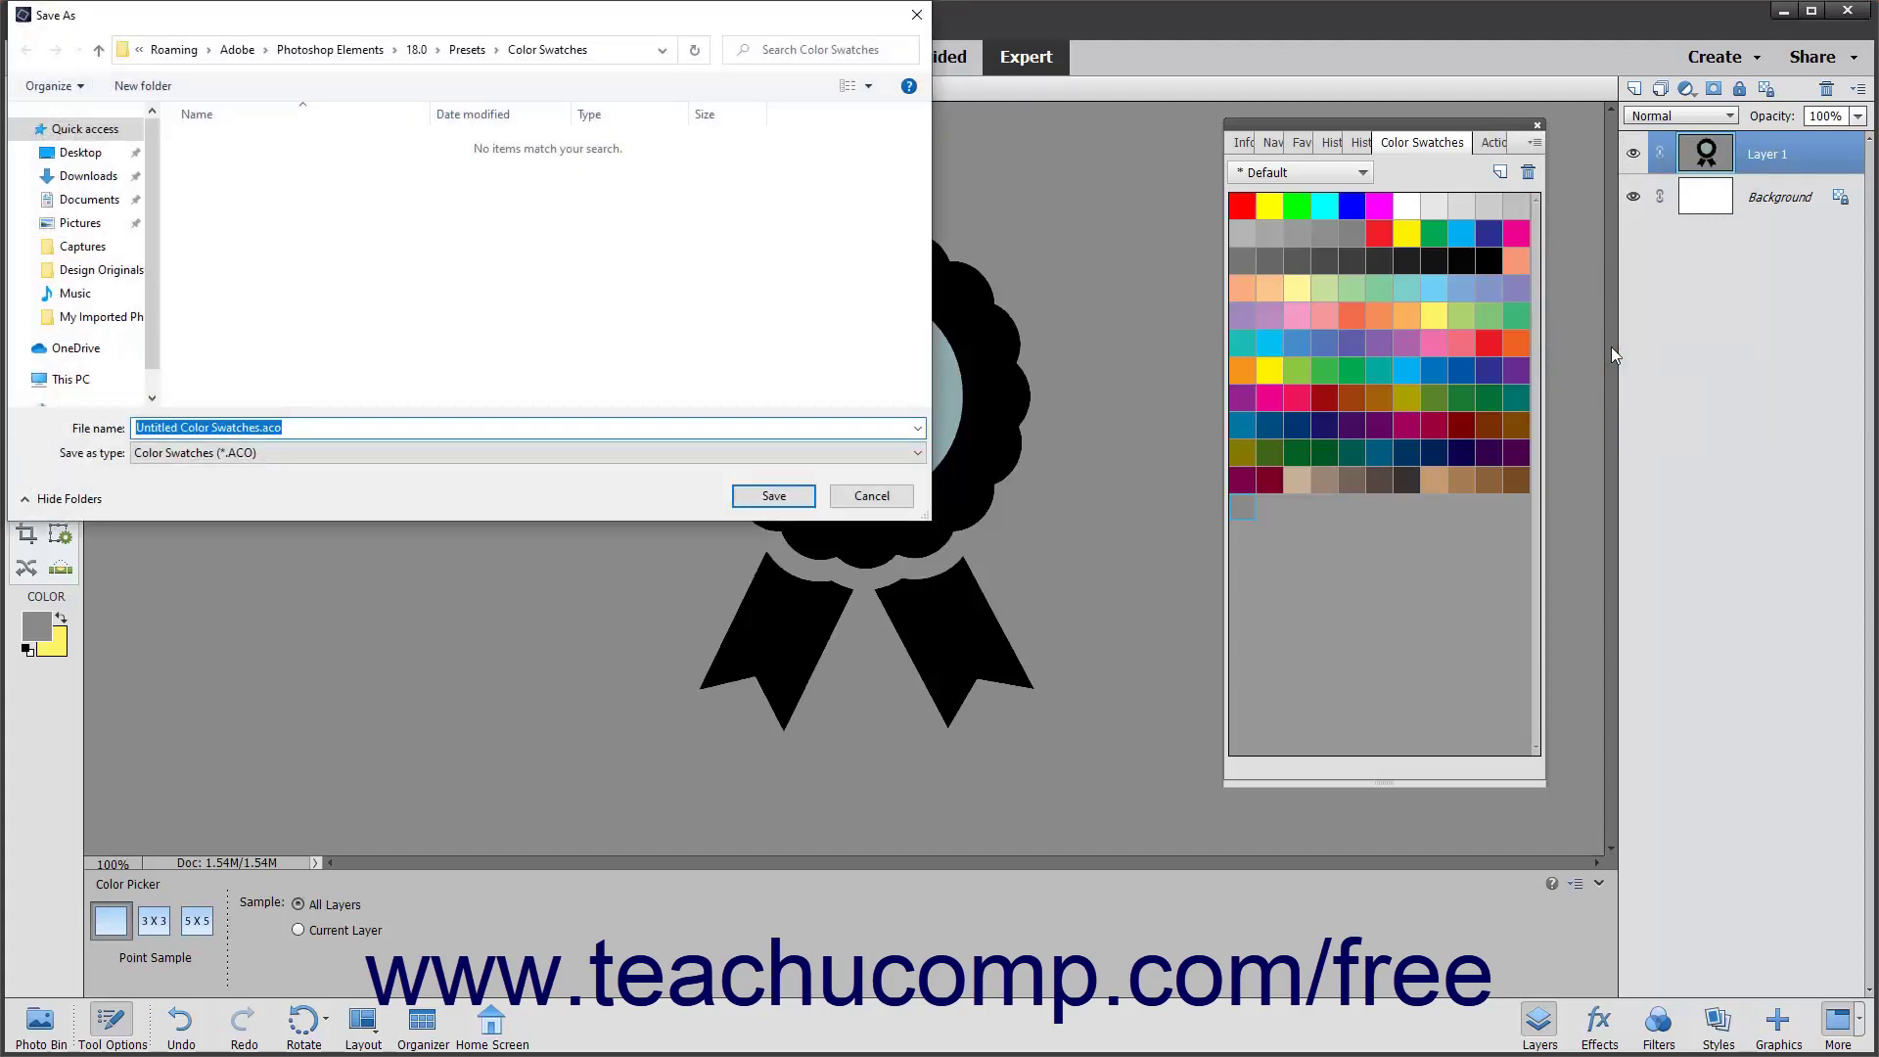
pyautogui.write('My Color Swatches')
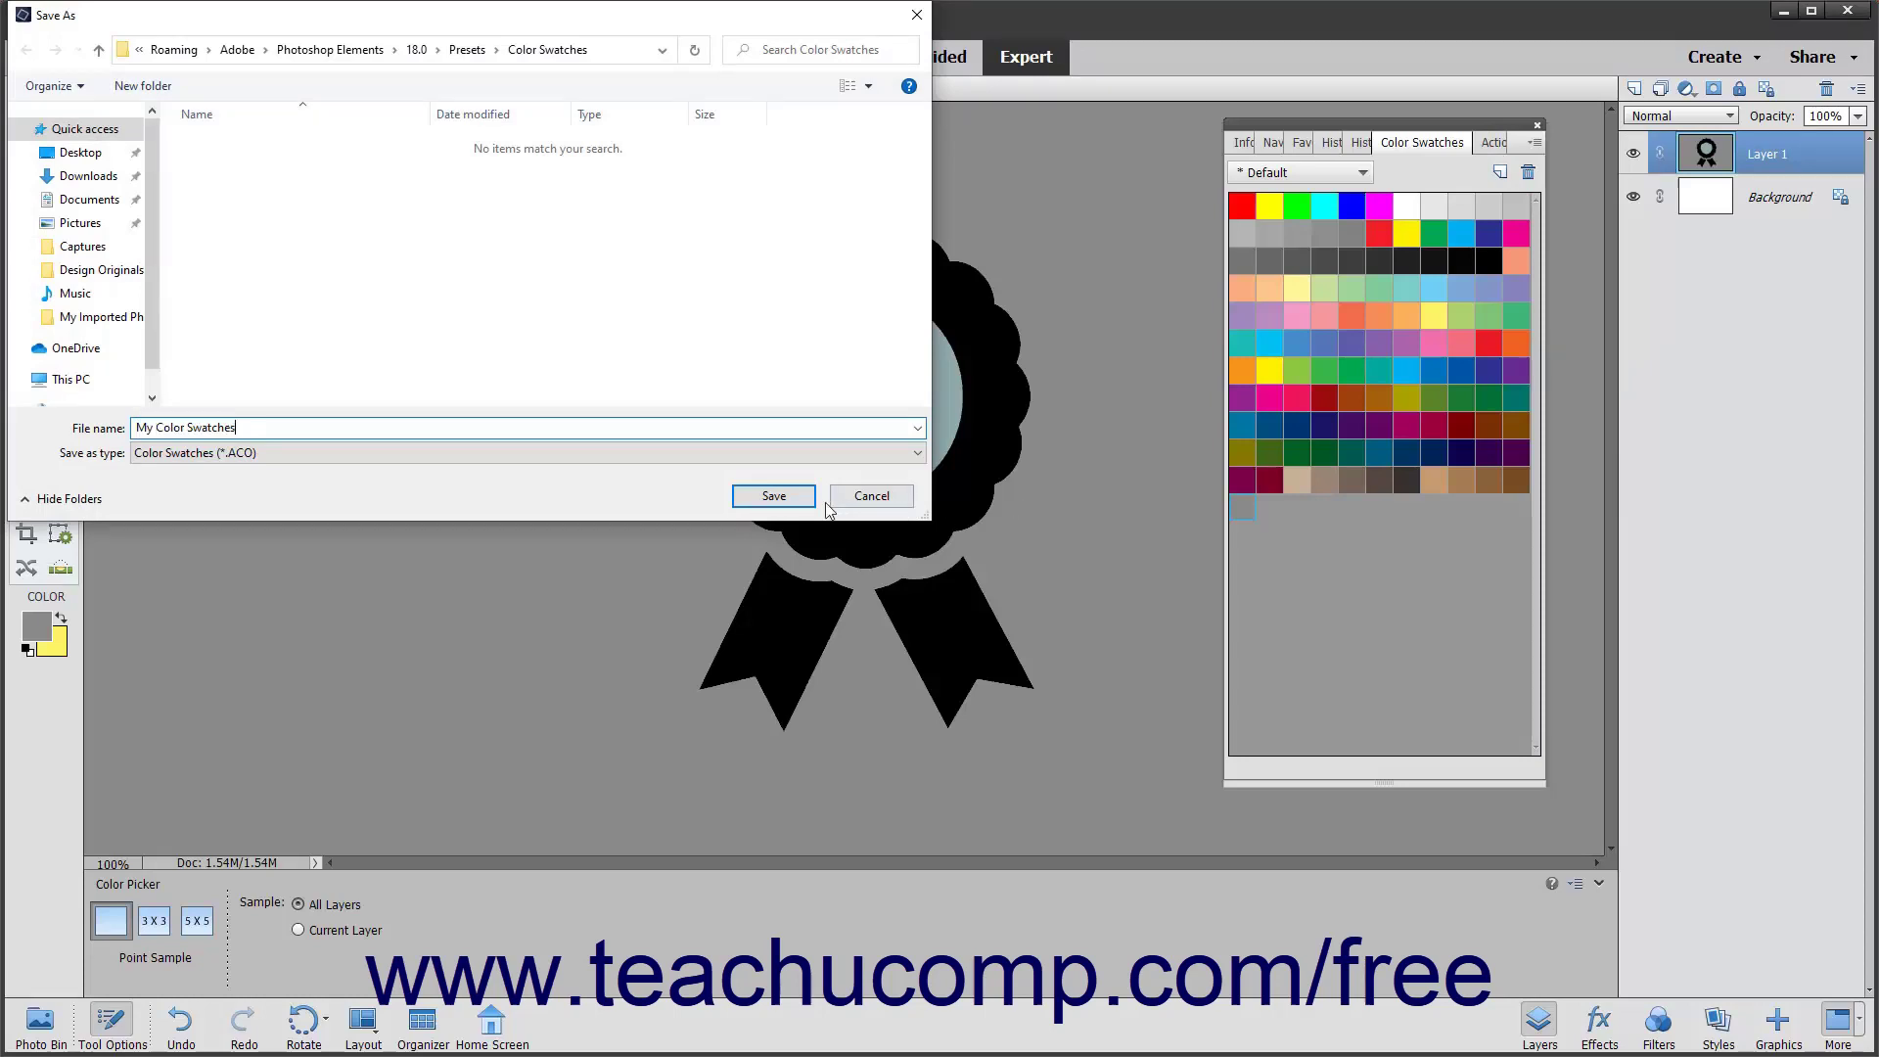
pyautogui.click(794, 497)
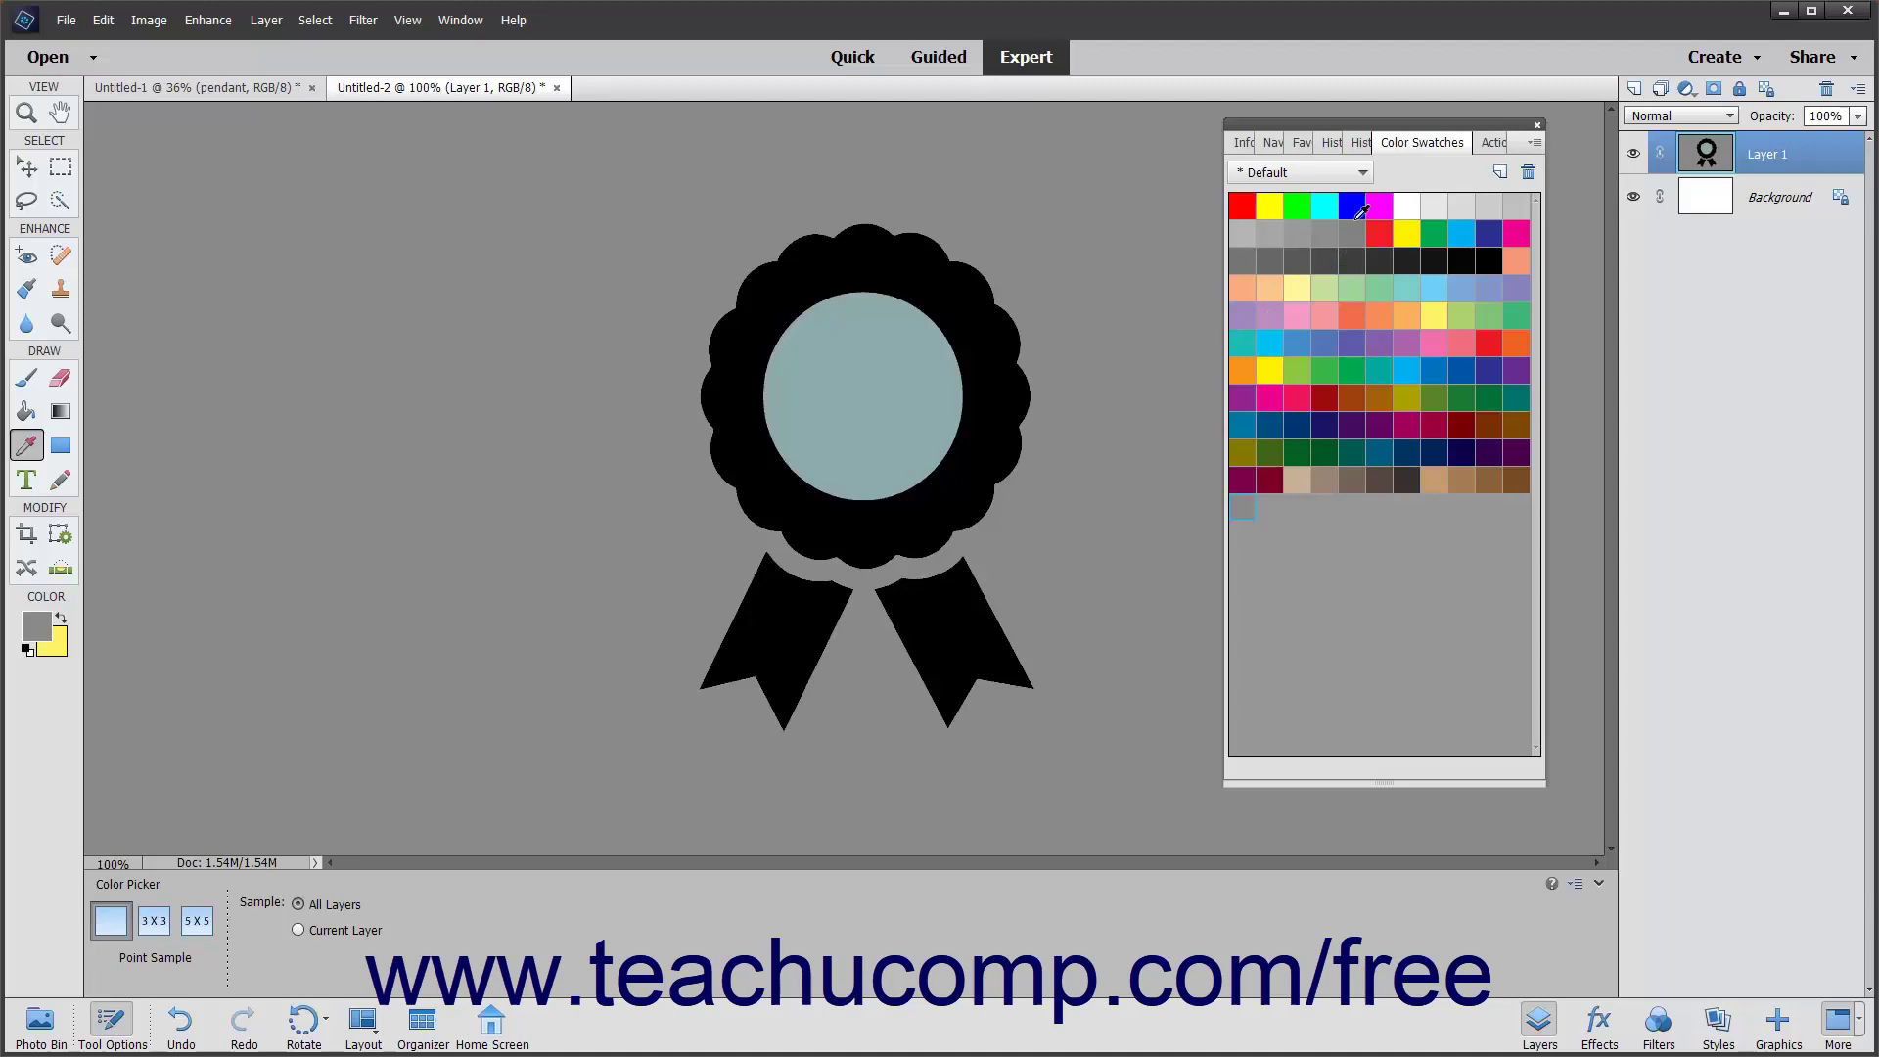
# Switch the swatch library drop-down to the Mac OS set.
pyautogui.click(1361, 176)
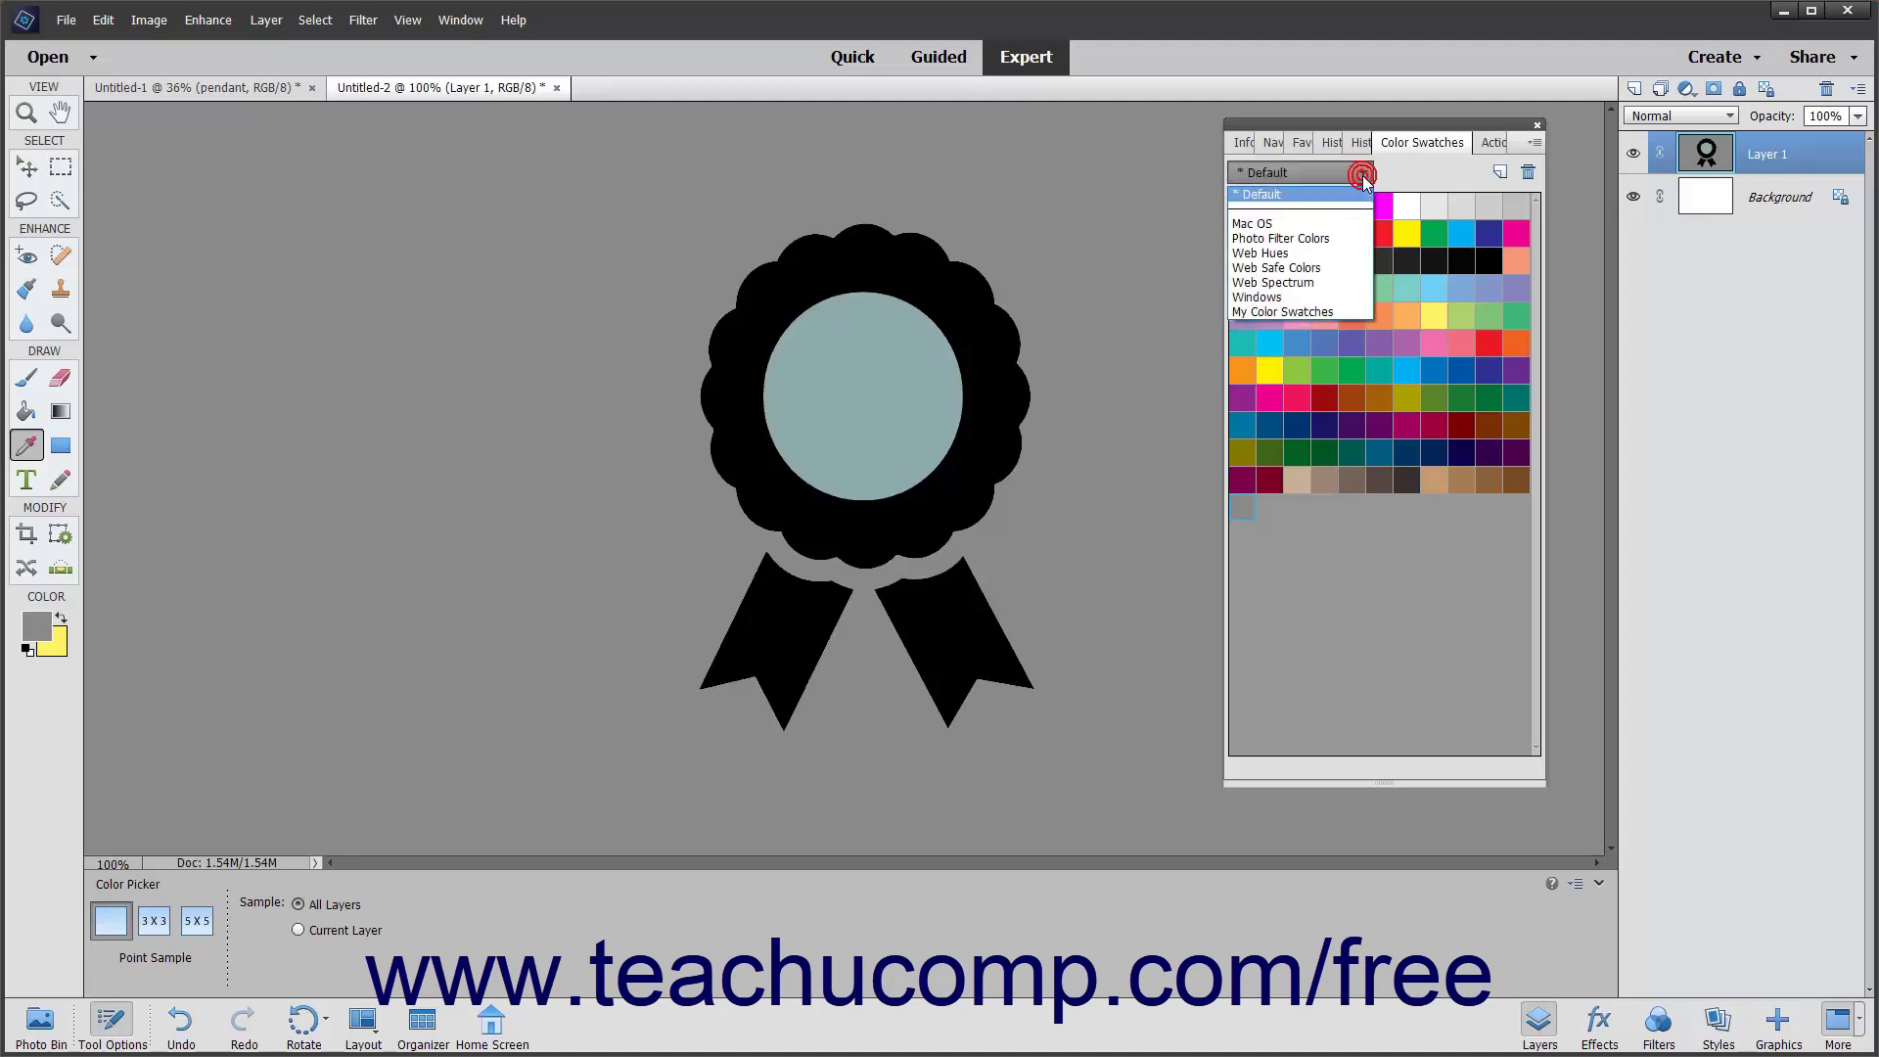
pyautogui.click(1302, 223)
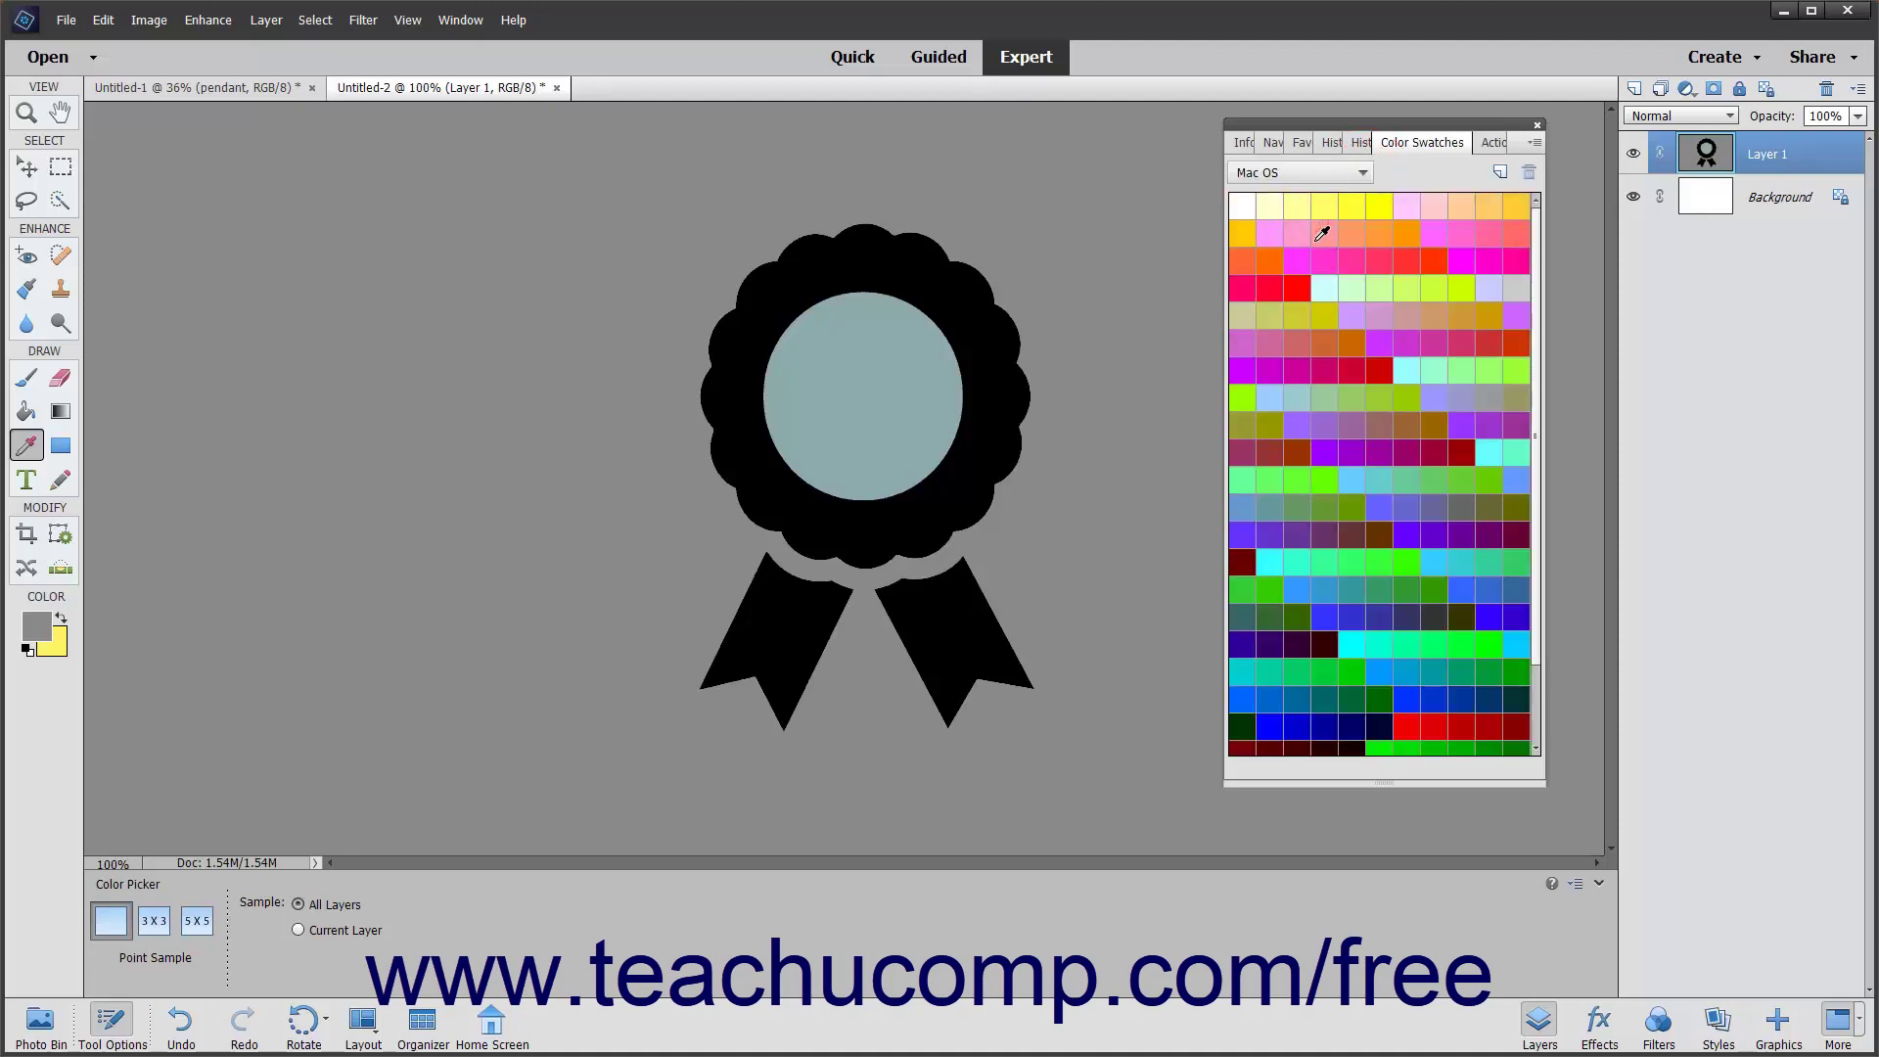
# Load 'My Color Swatches.aco' to append its colours after the Mac OS swatches, and scroll to view them.
pyautogui.click(1535, 143)
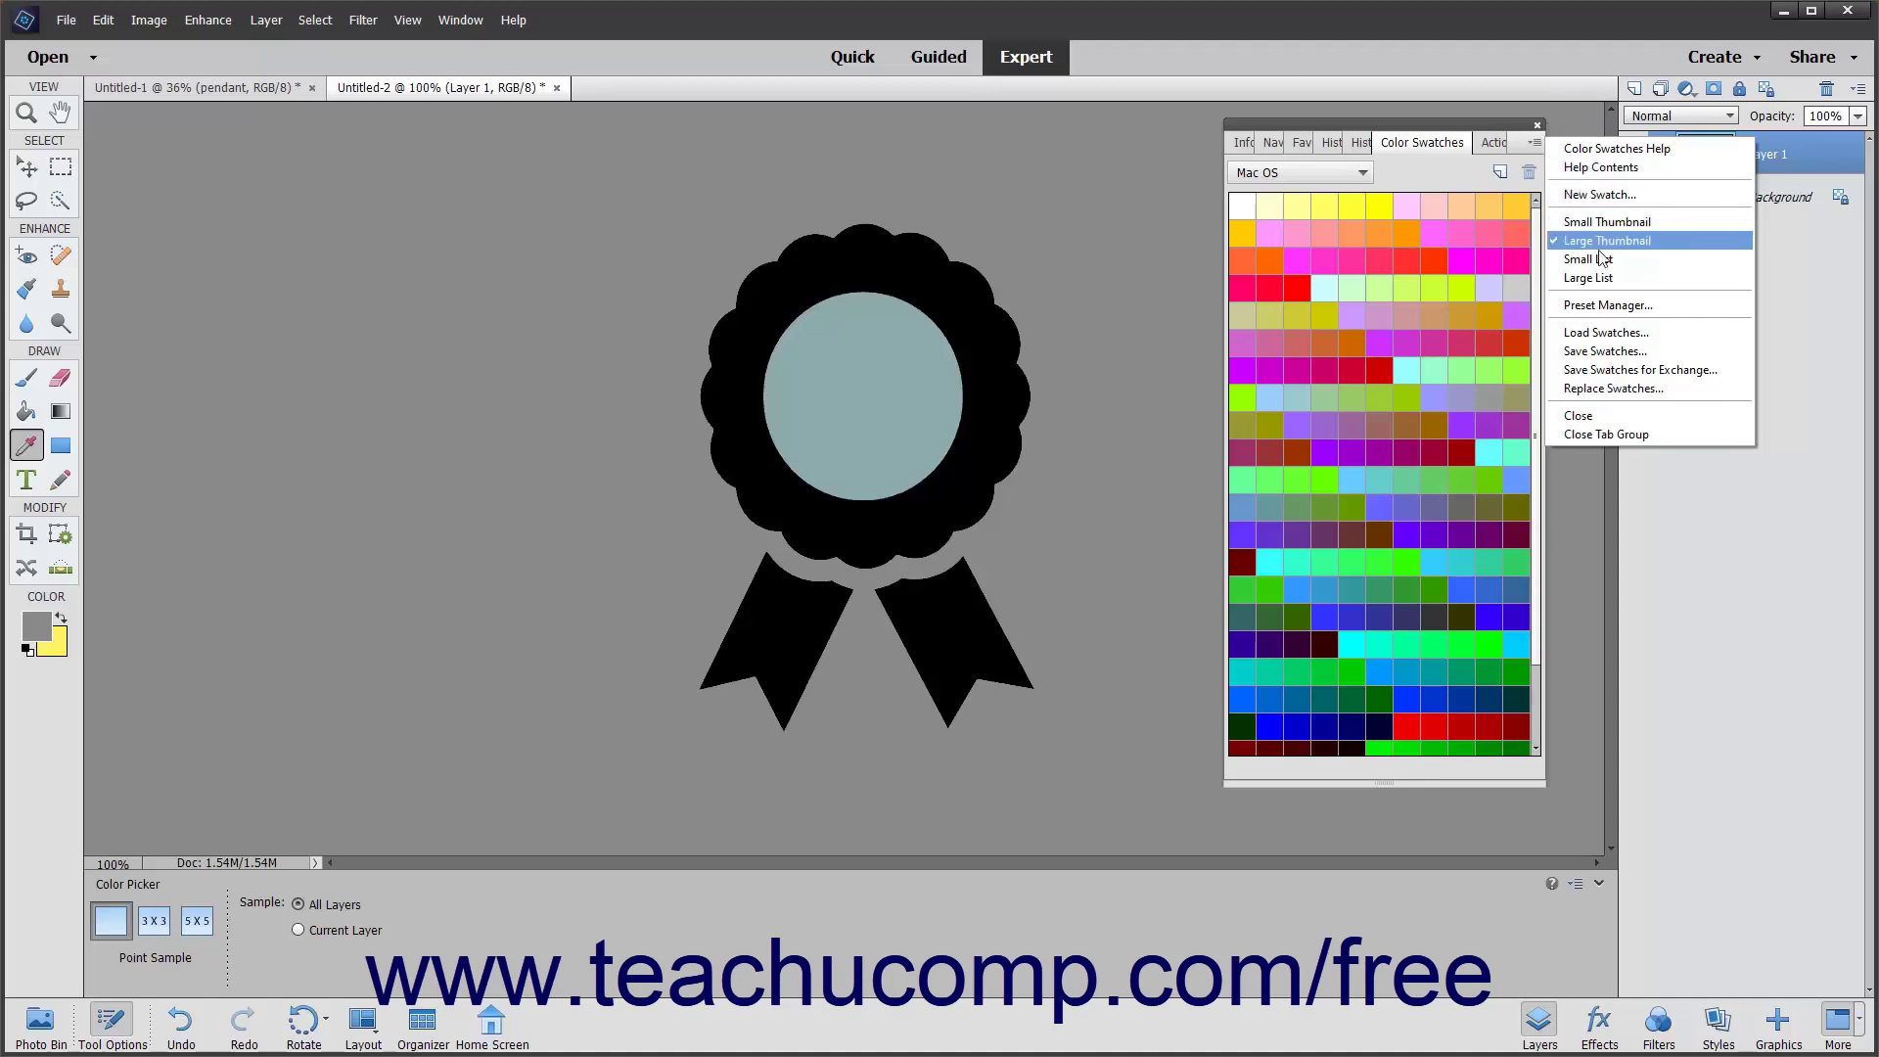
pyautogui.click(1606, 333)
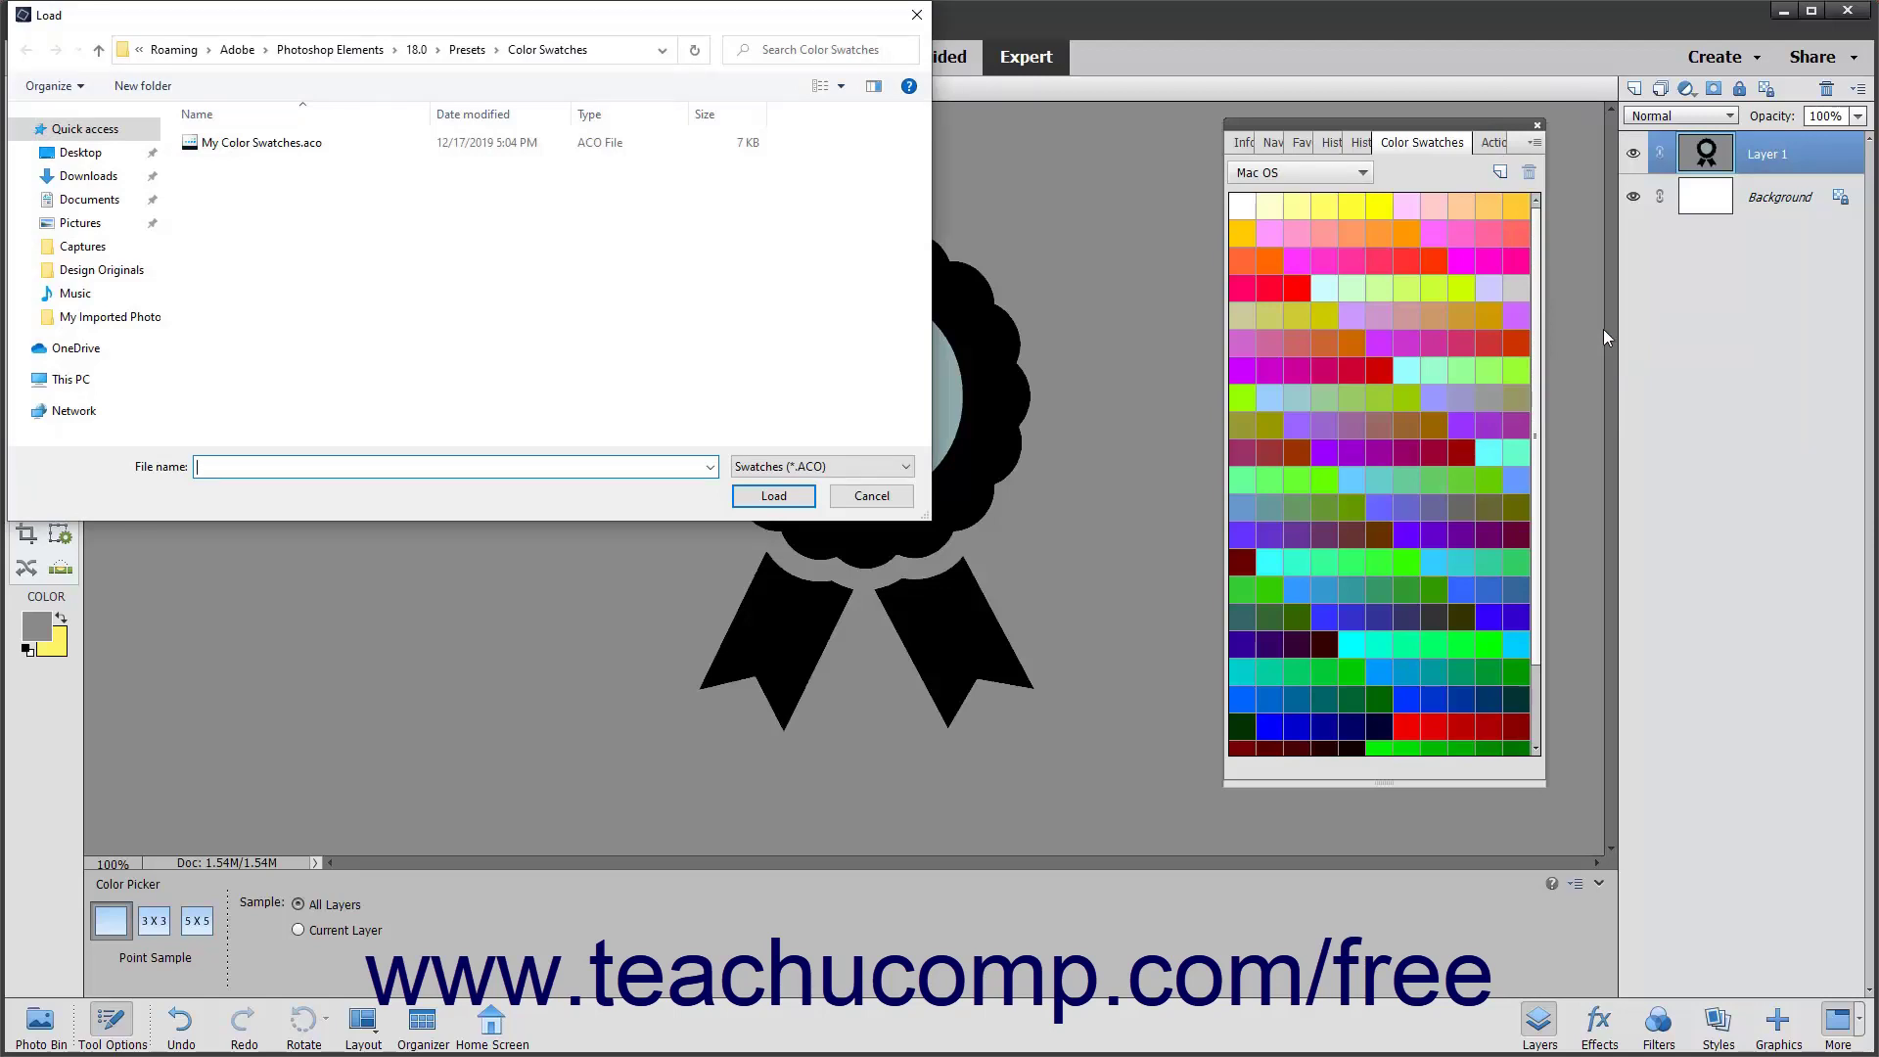
pyautogui.click(323, 143)
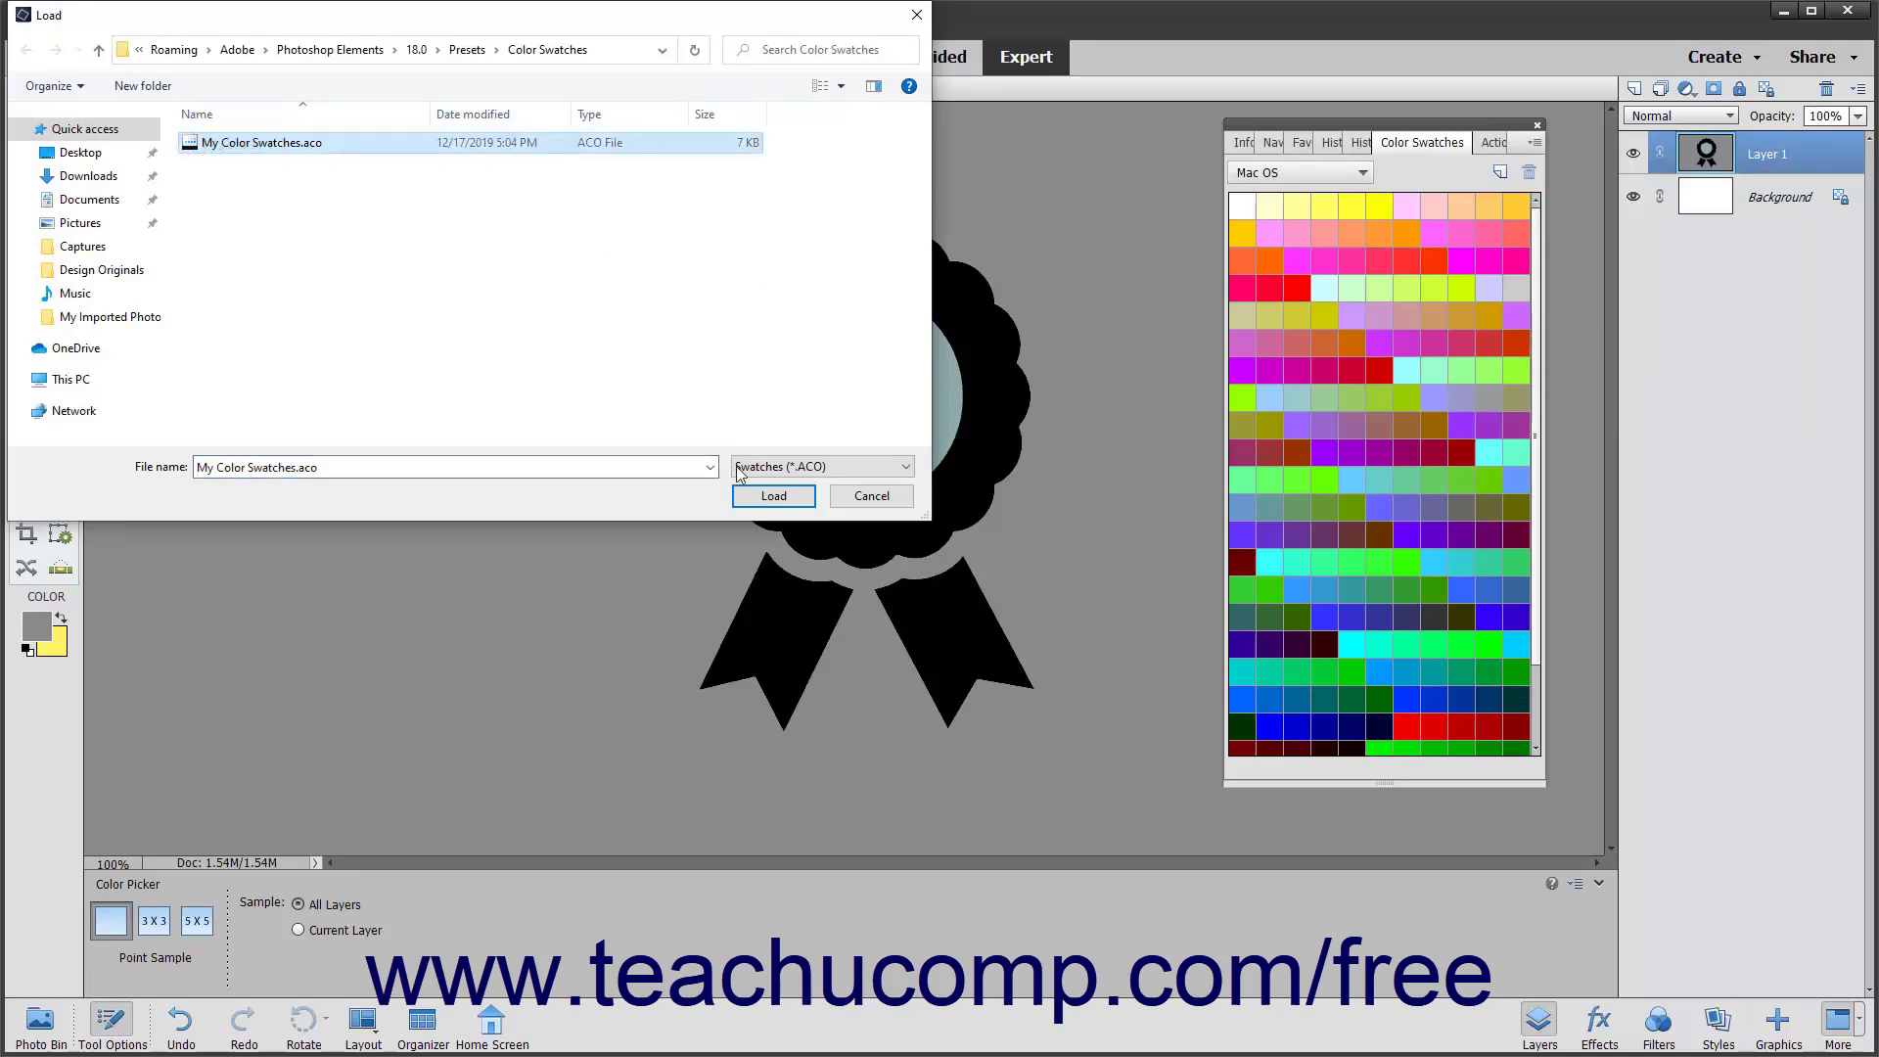
pyautogui.click(759, 495)
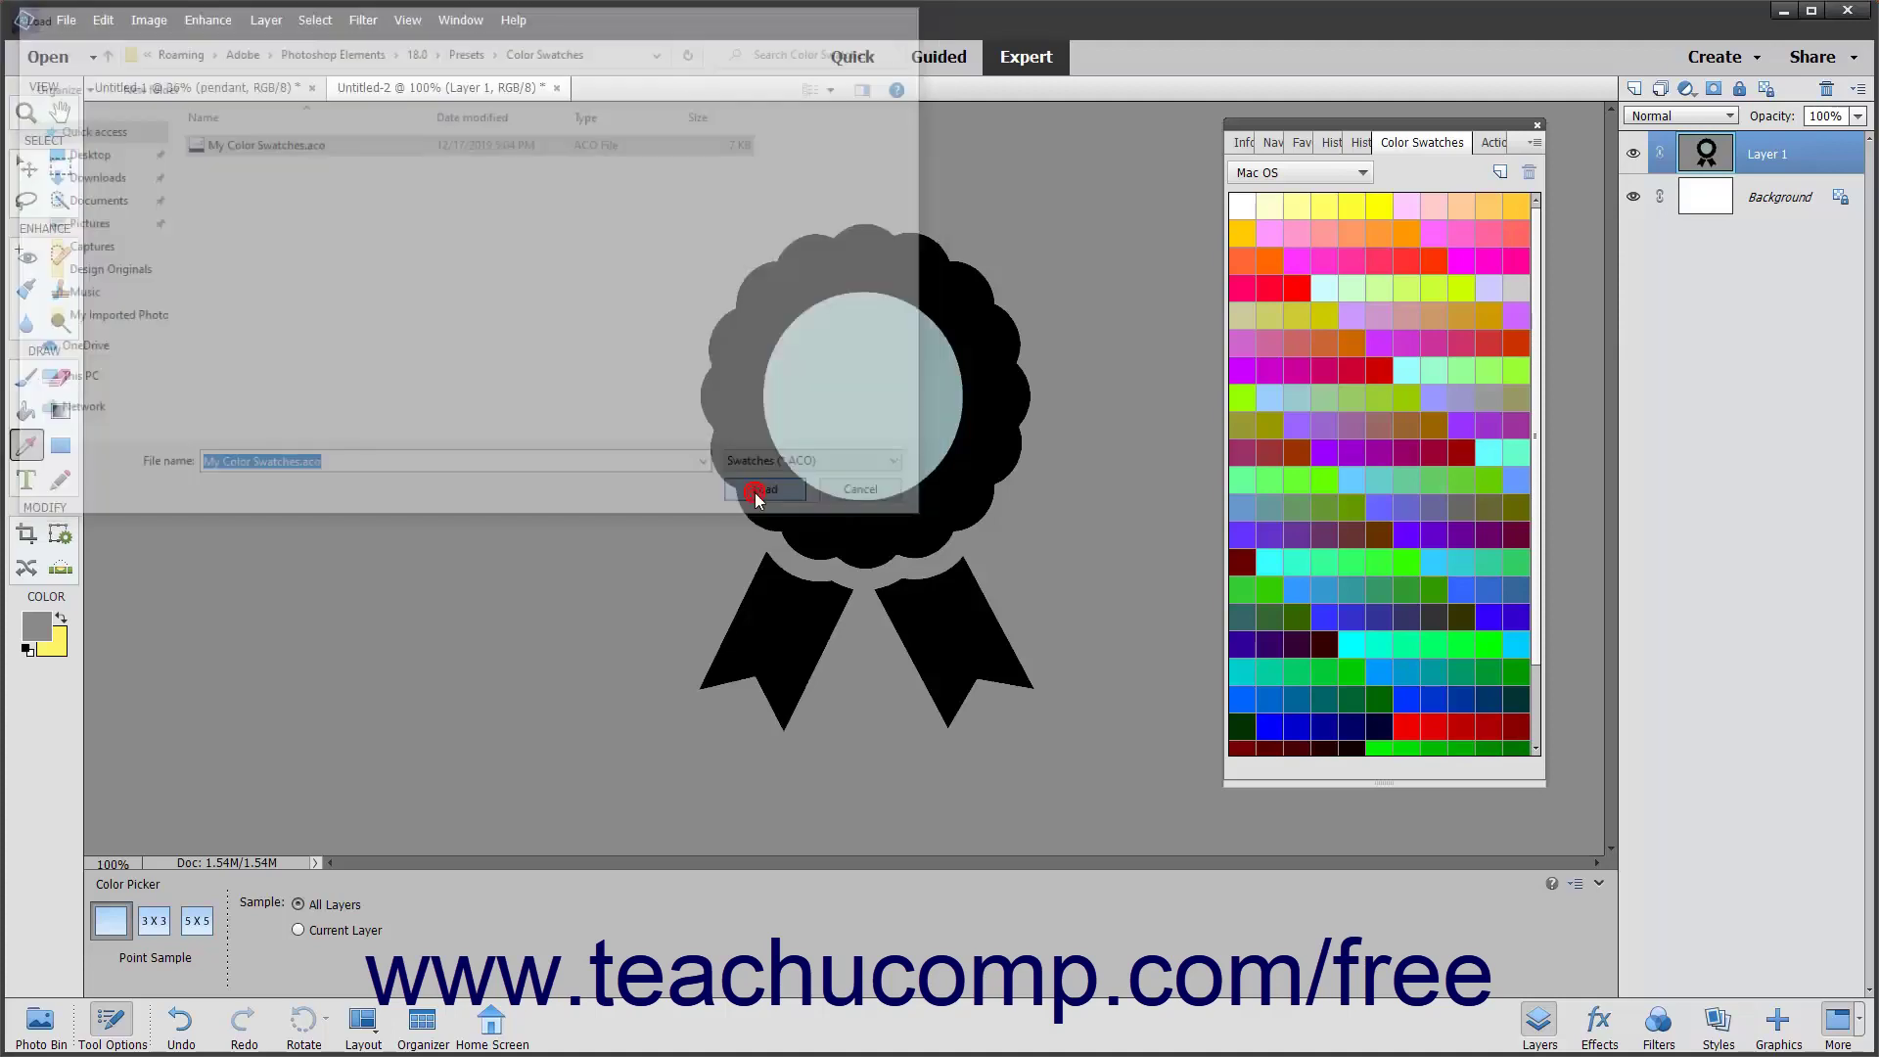
pyautogui.scroll(-2, 1333, 564)
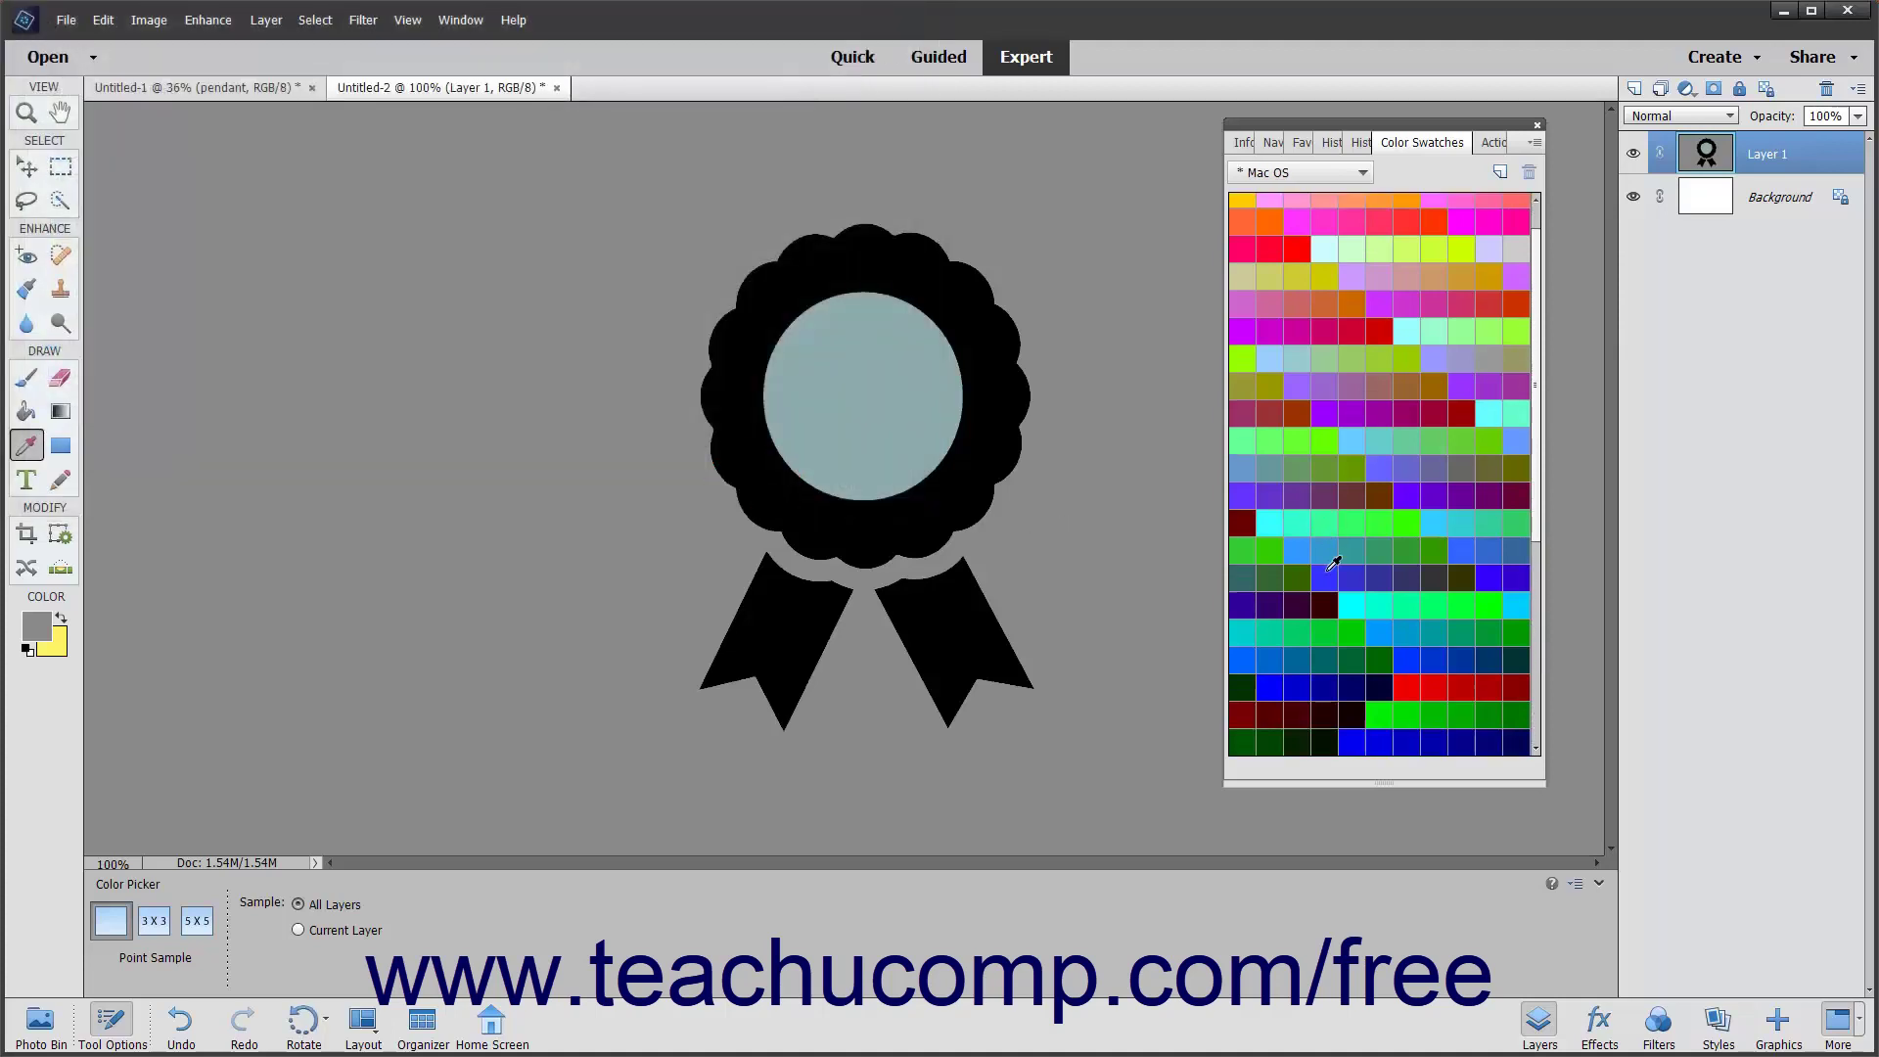
pyautogui.scroll(-7, 1333, 563)
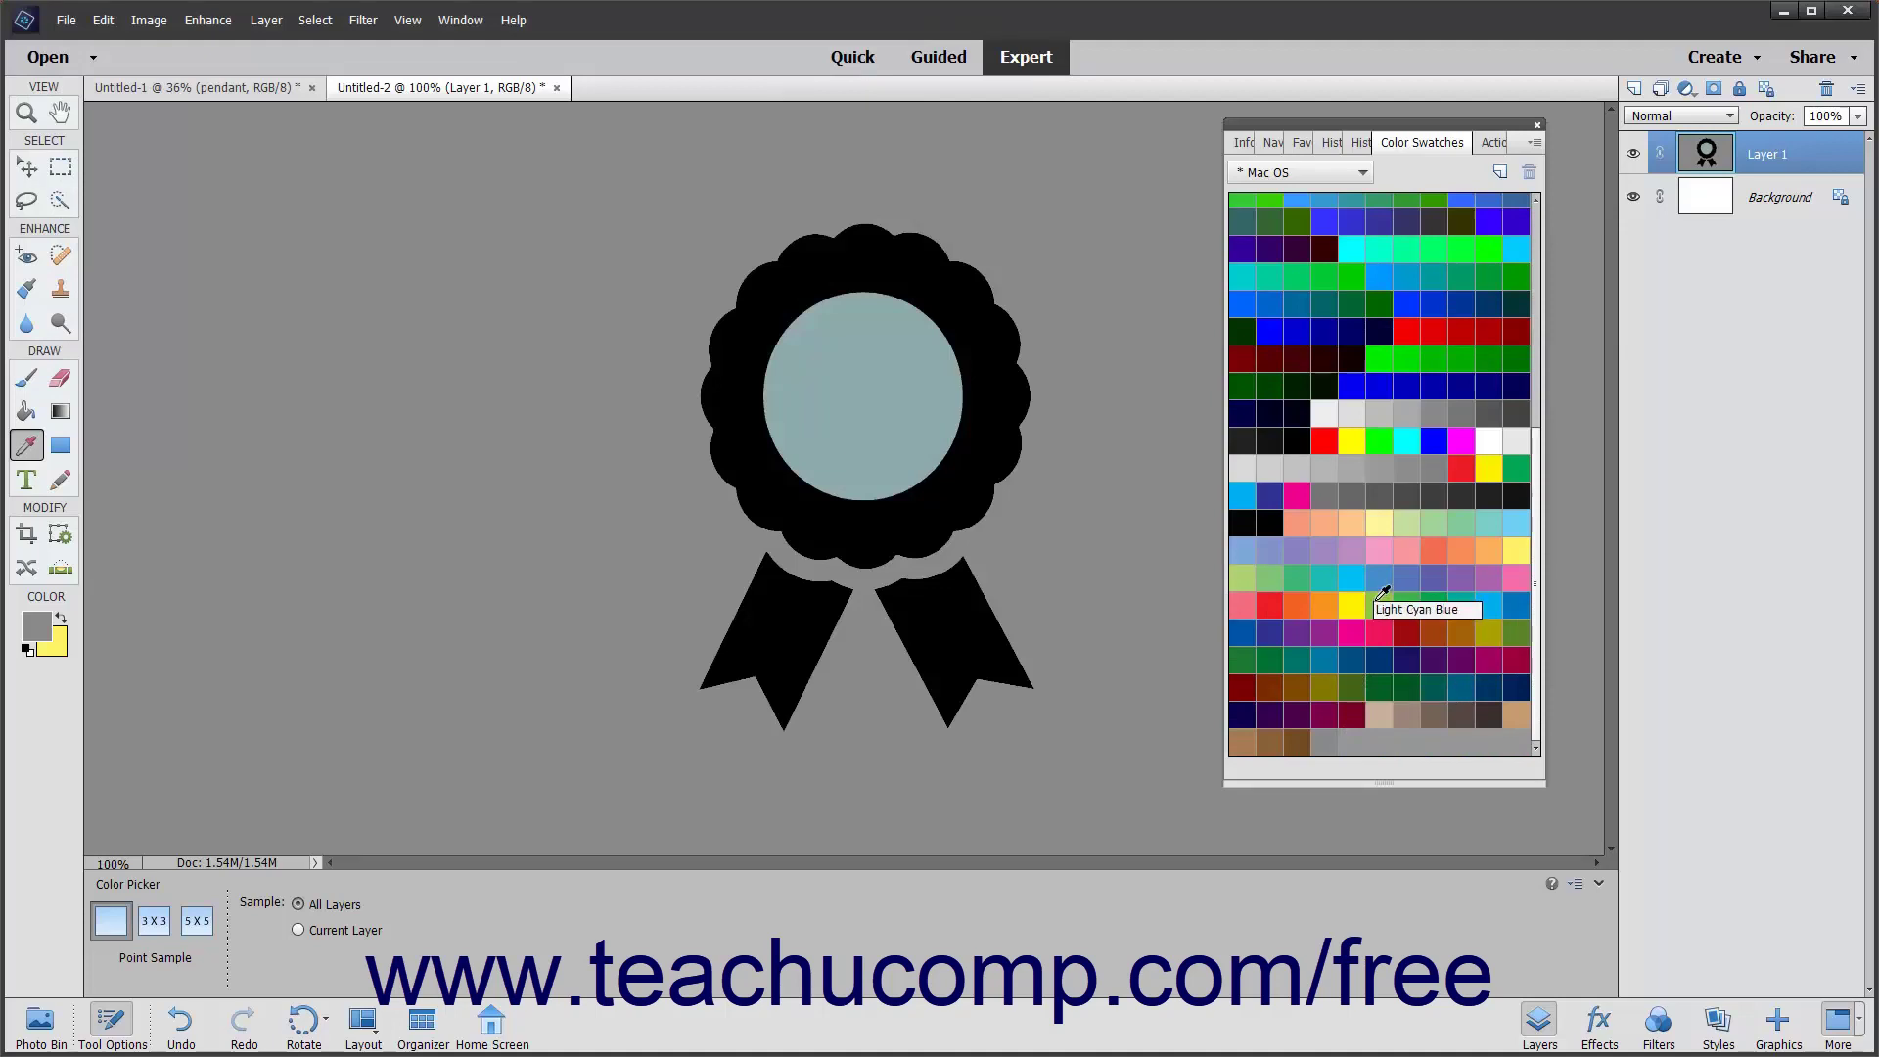
# Replace the Mac OS swatches with the 'My Color Swatches.aco' set.
pyautogui.click(1534, 143)
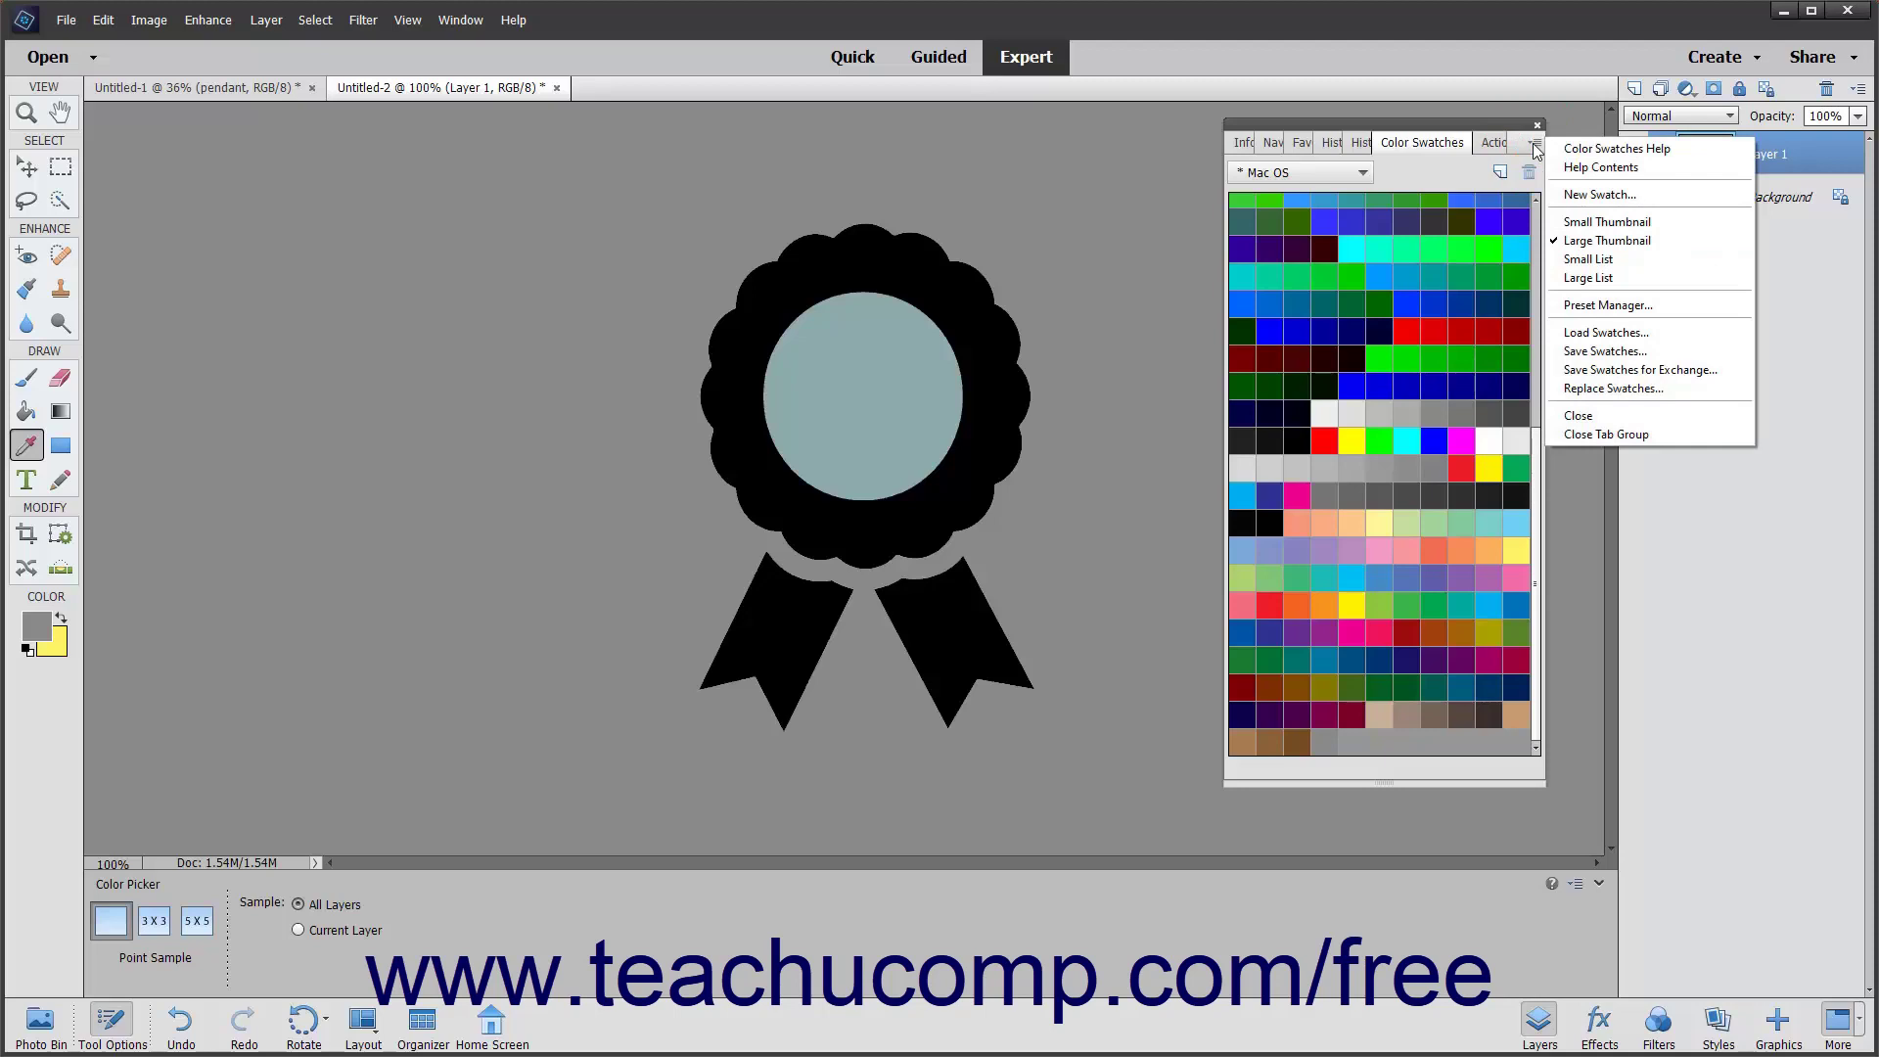
pyautogui.click(1596, 389)
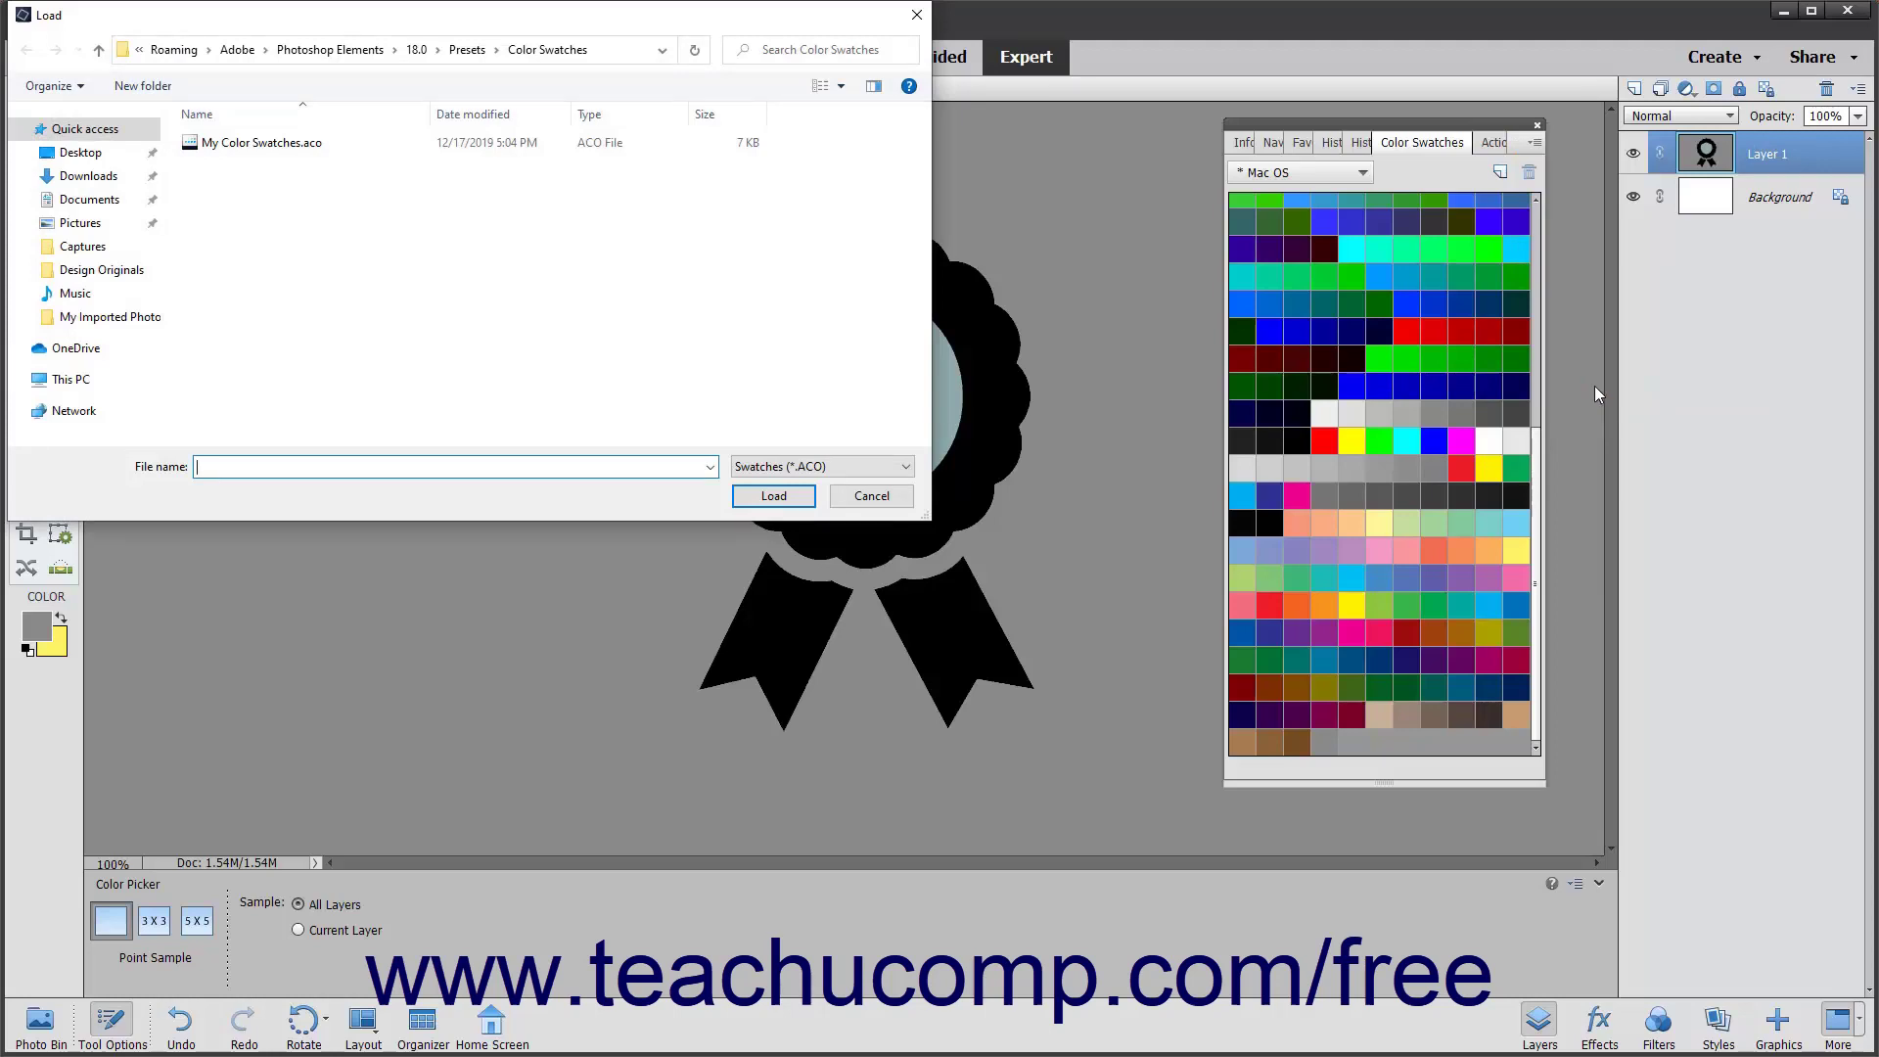
pyautogui.click(275, 145)
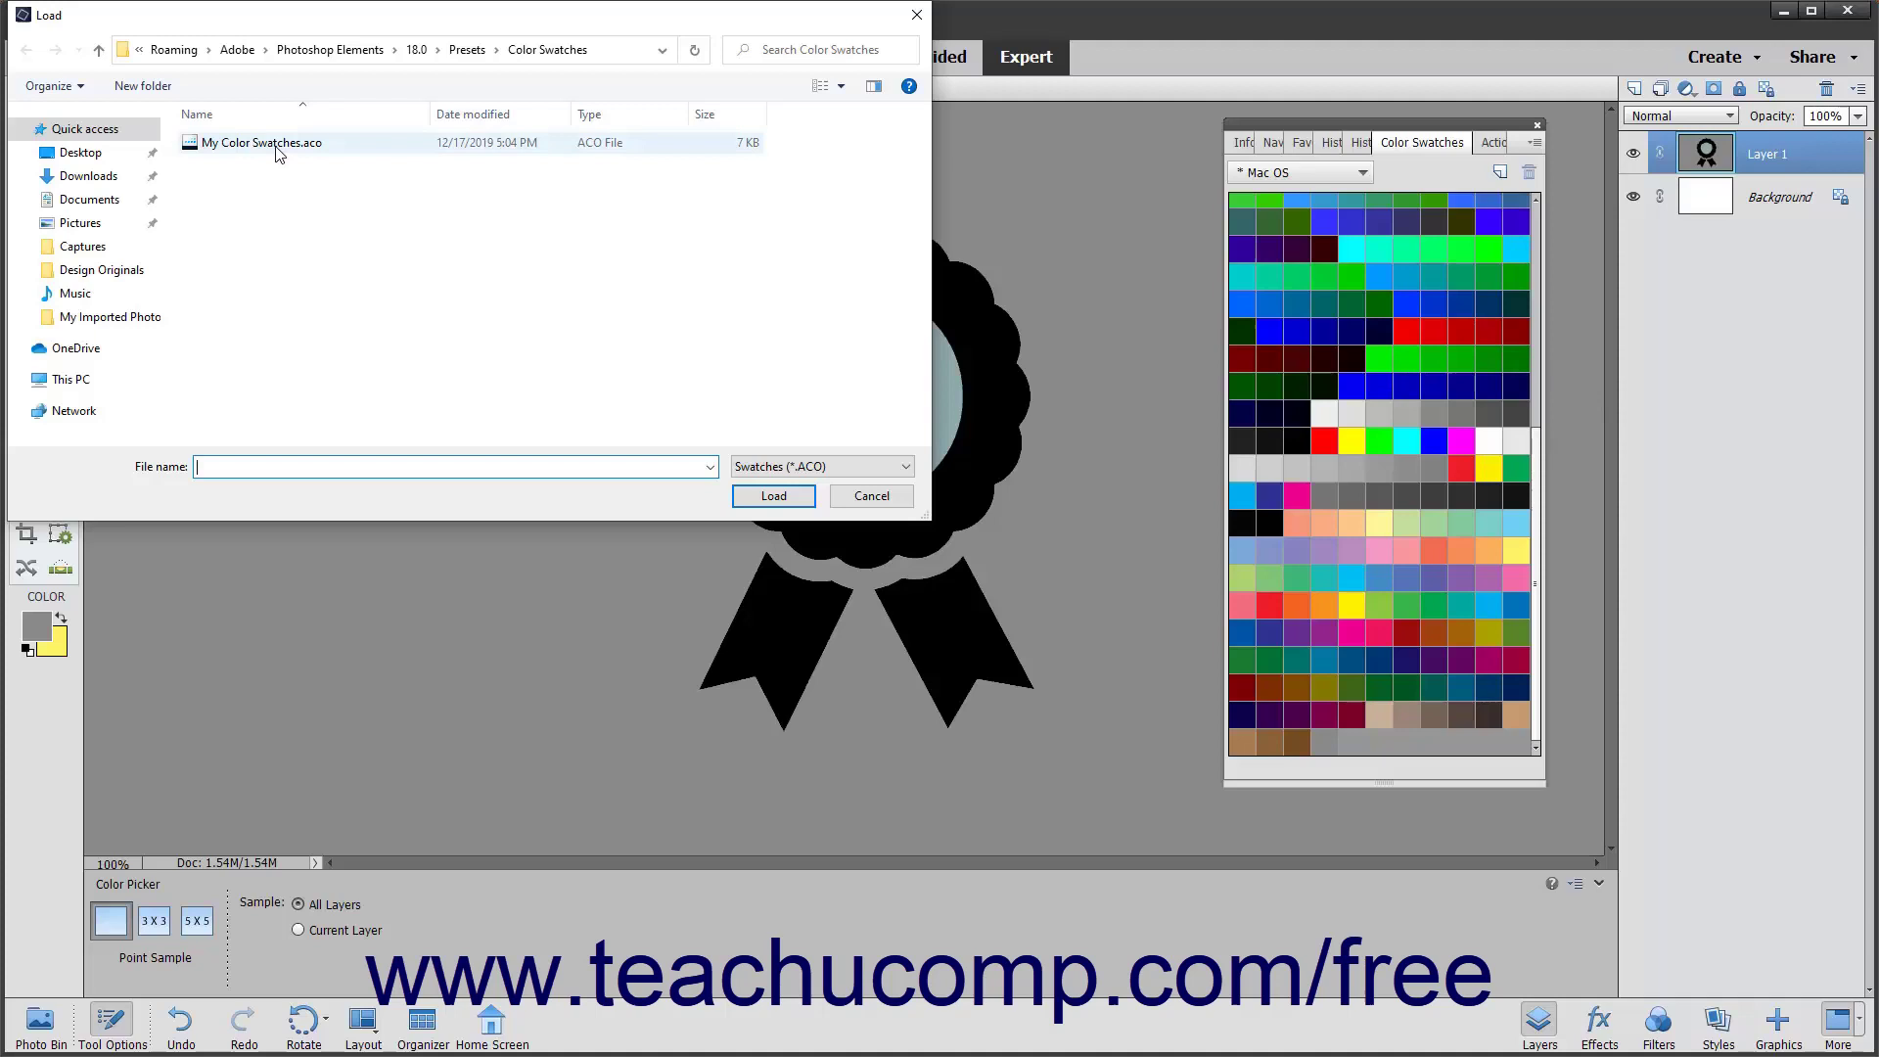
pyautogui.click(772, 496)
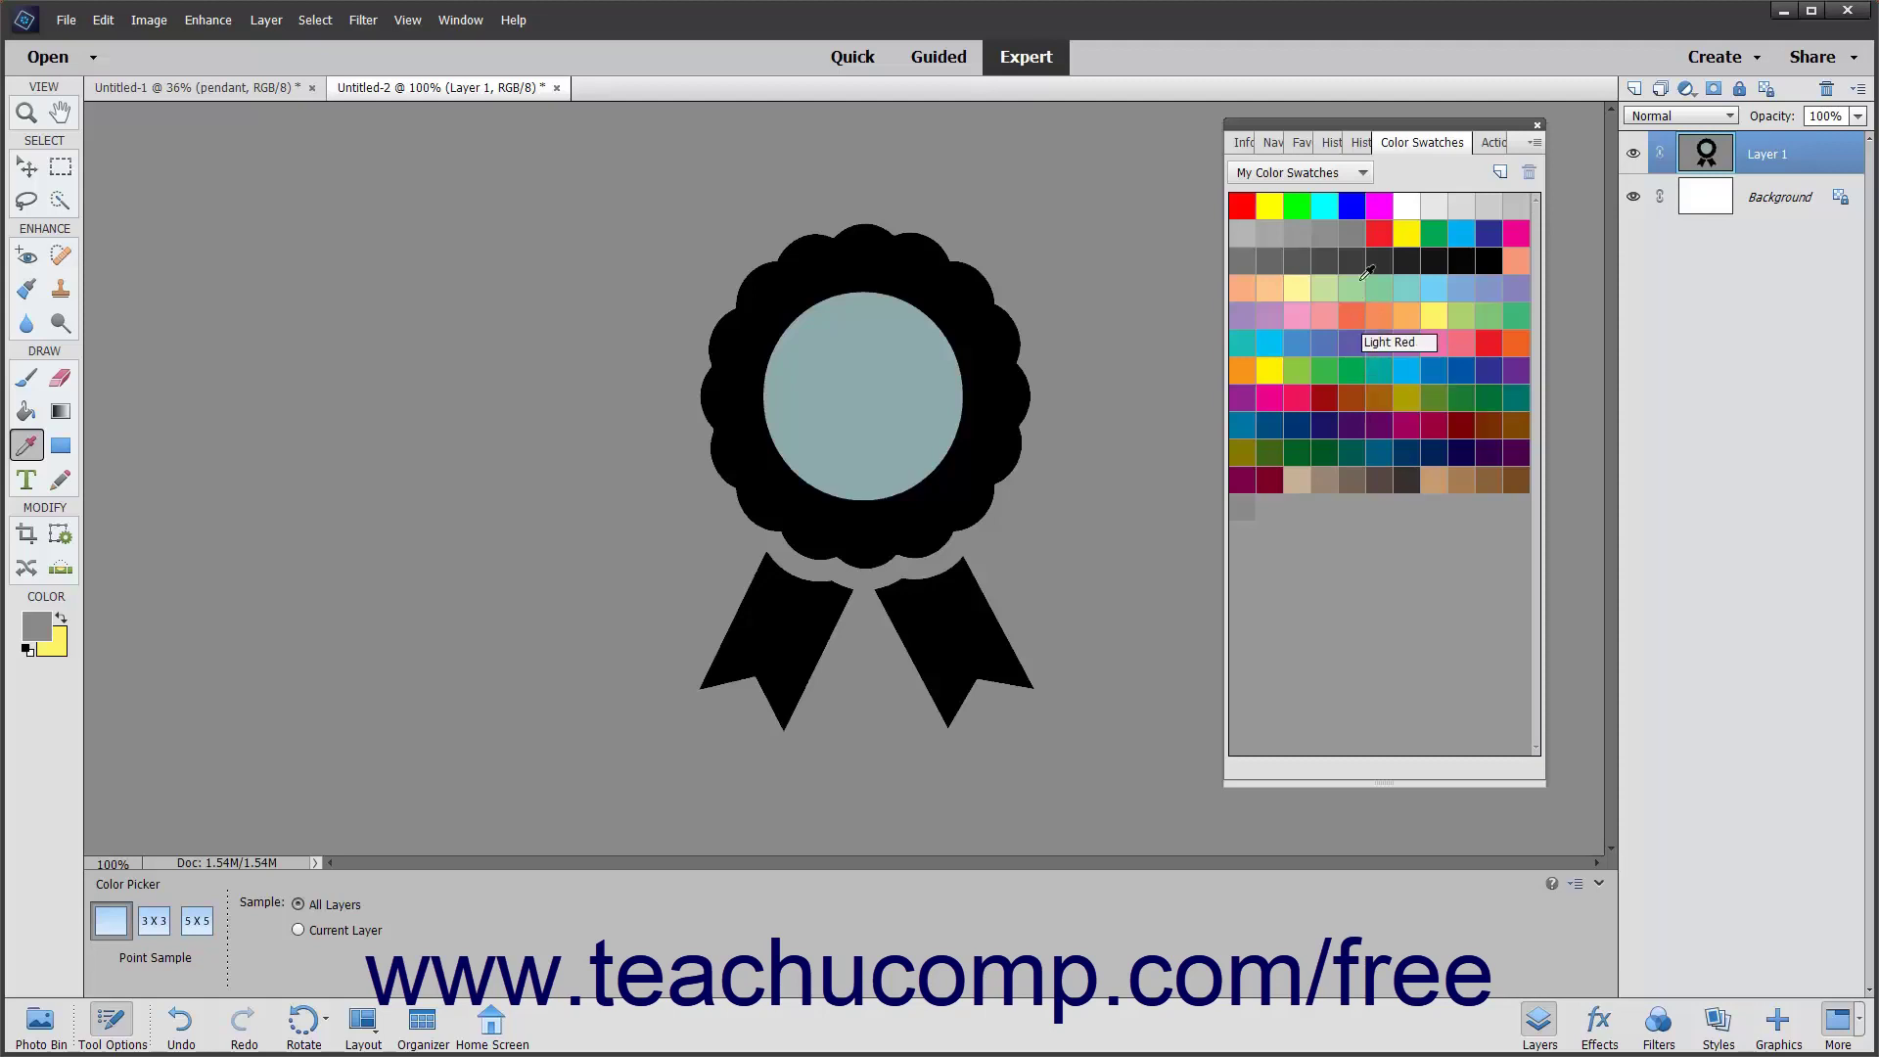
# Check the swatch library list, keeping My Color Swatches active, and open the panel options menu.
pyautogui.click(1361, 174)
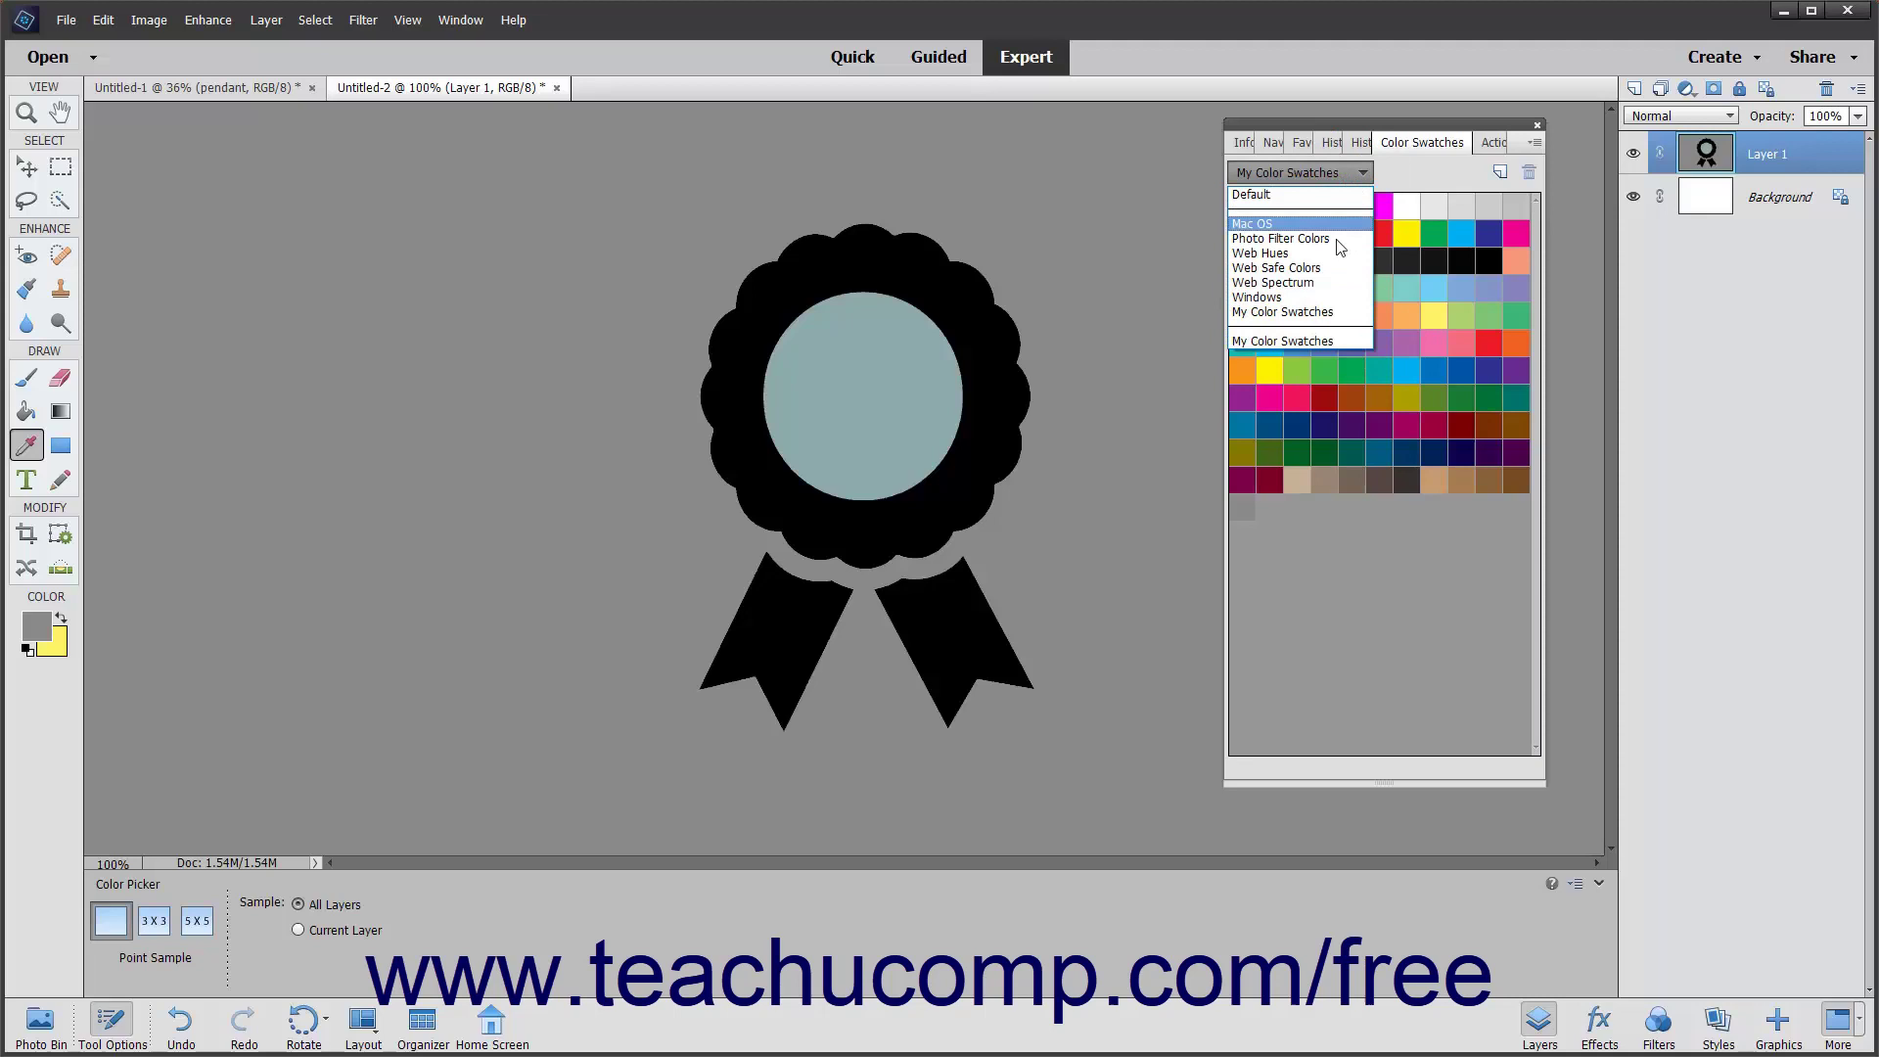
pyautogui.click(1314, 337)
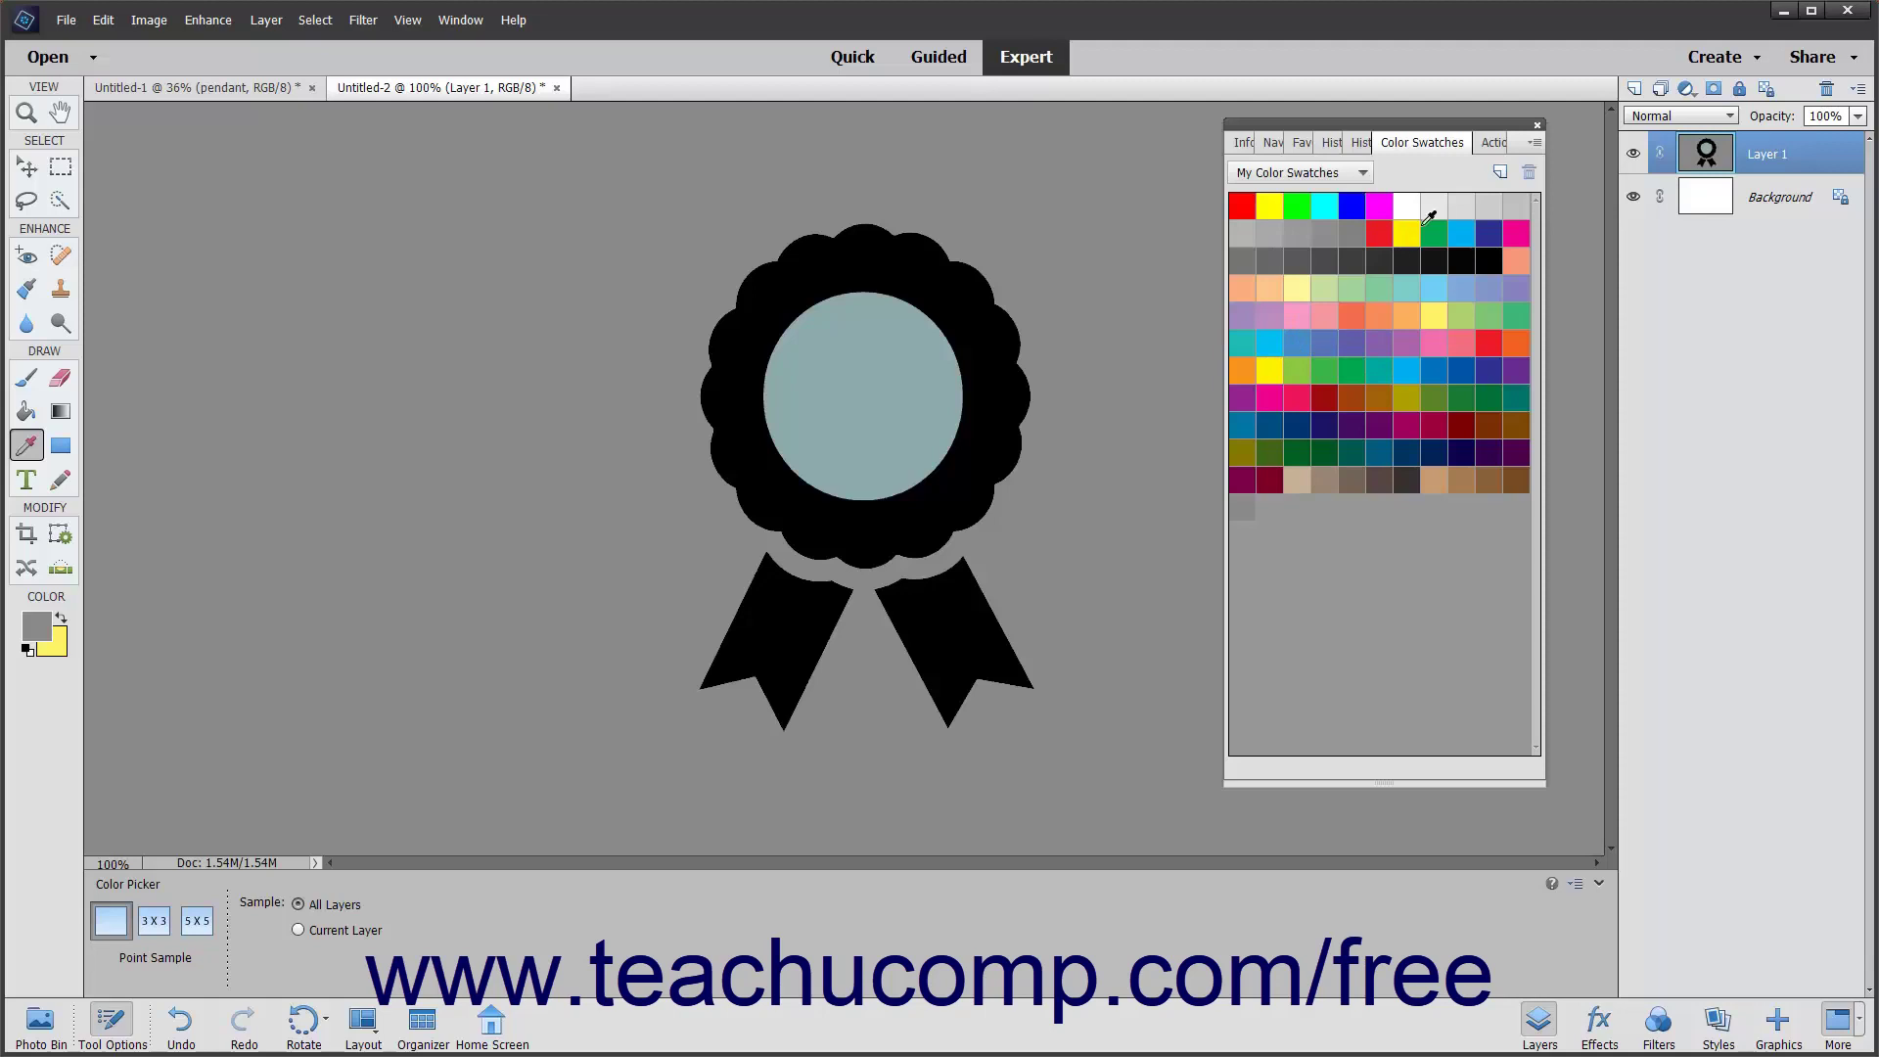
pyautogui.click(1533, 142)
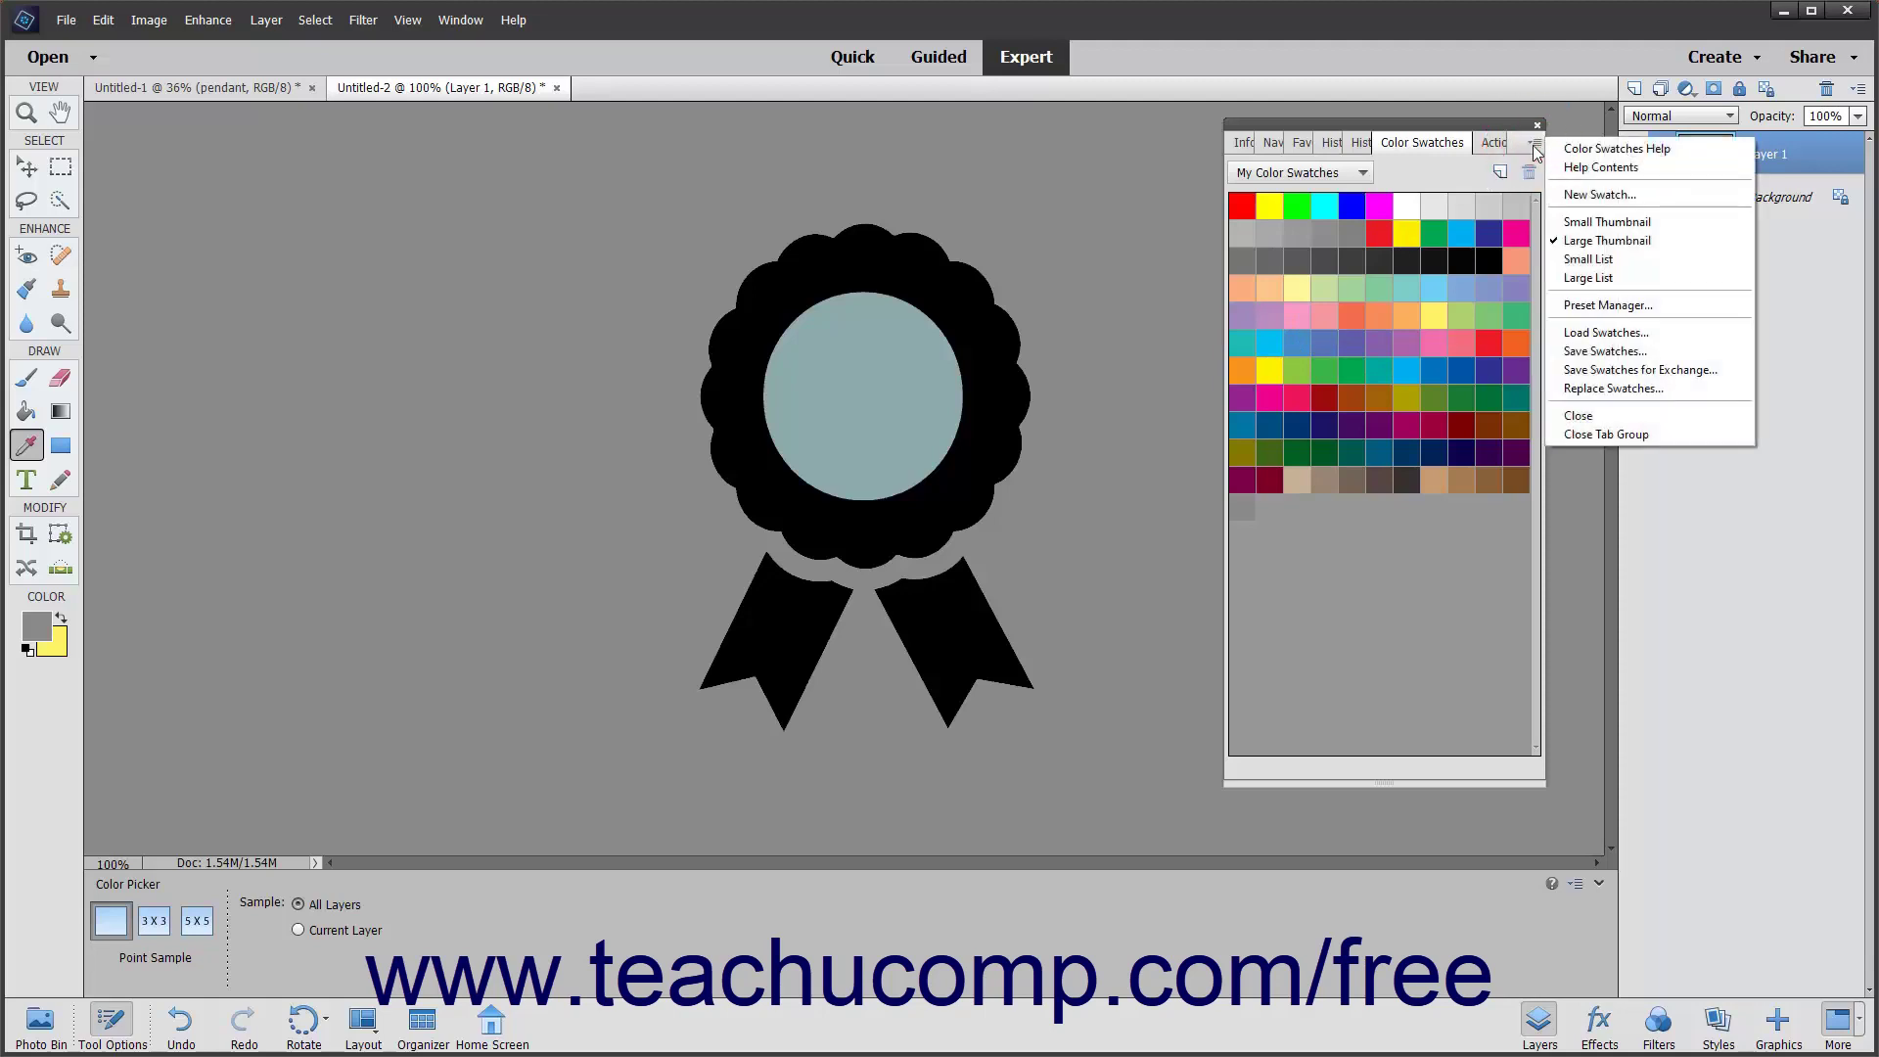
# Reset the swatches to the Default set through the Preset Manager with type Swatches, then close it.
pyautogui.click(1592, 305)
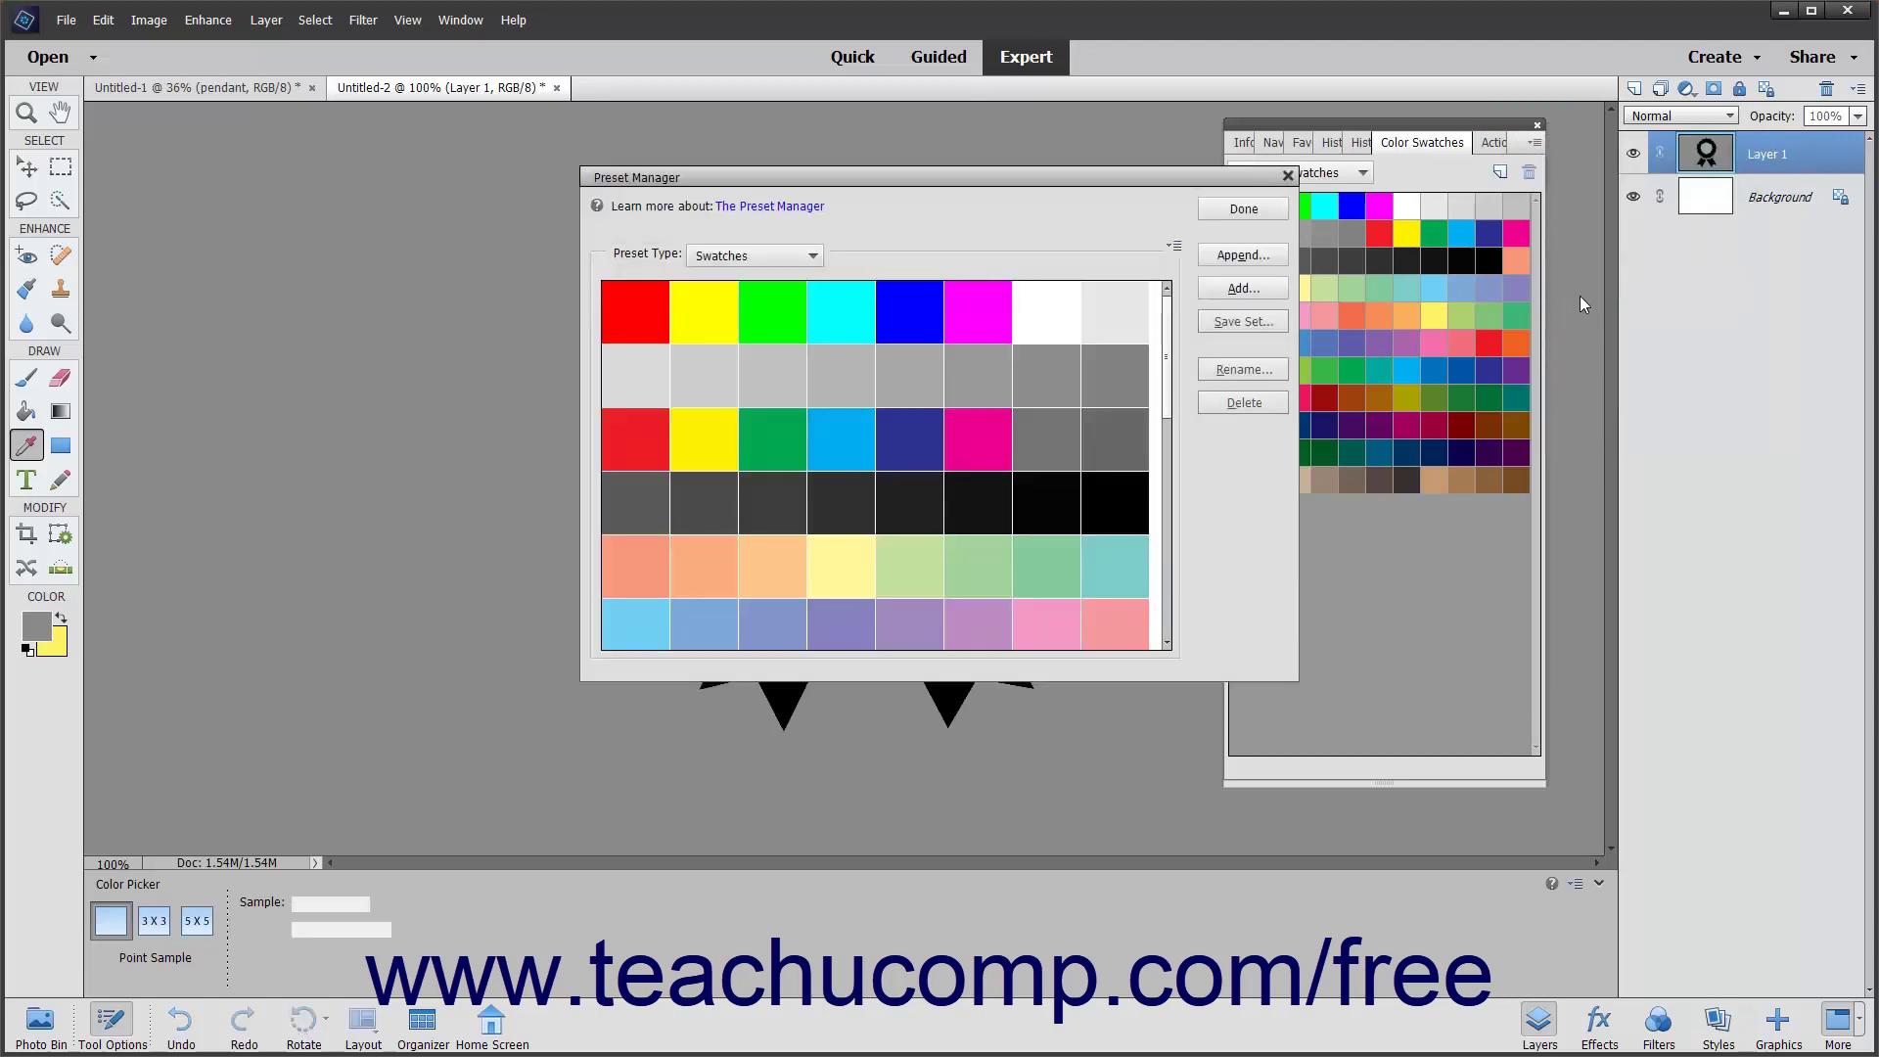
pyautogui.click(789, 265)
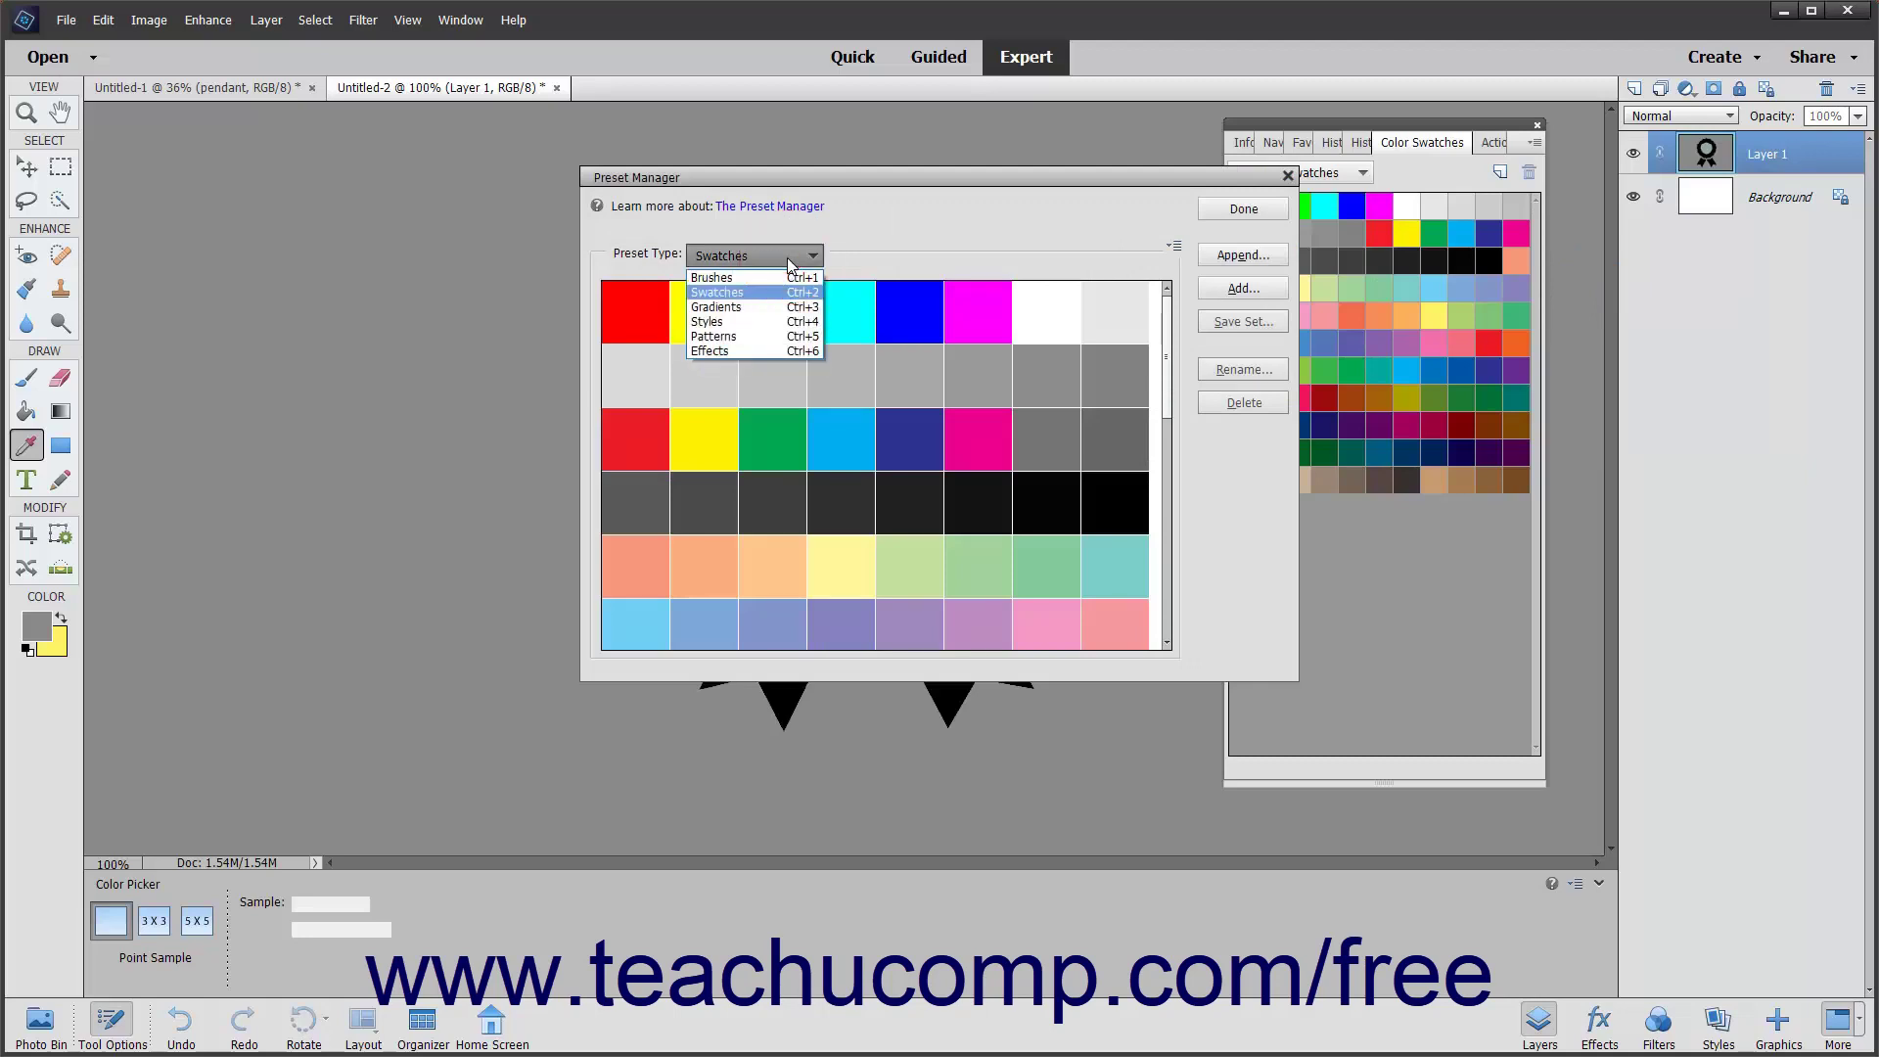
pyautogui.click(762, 292)
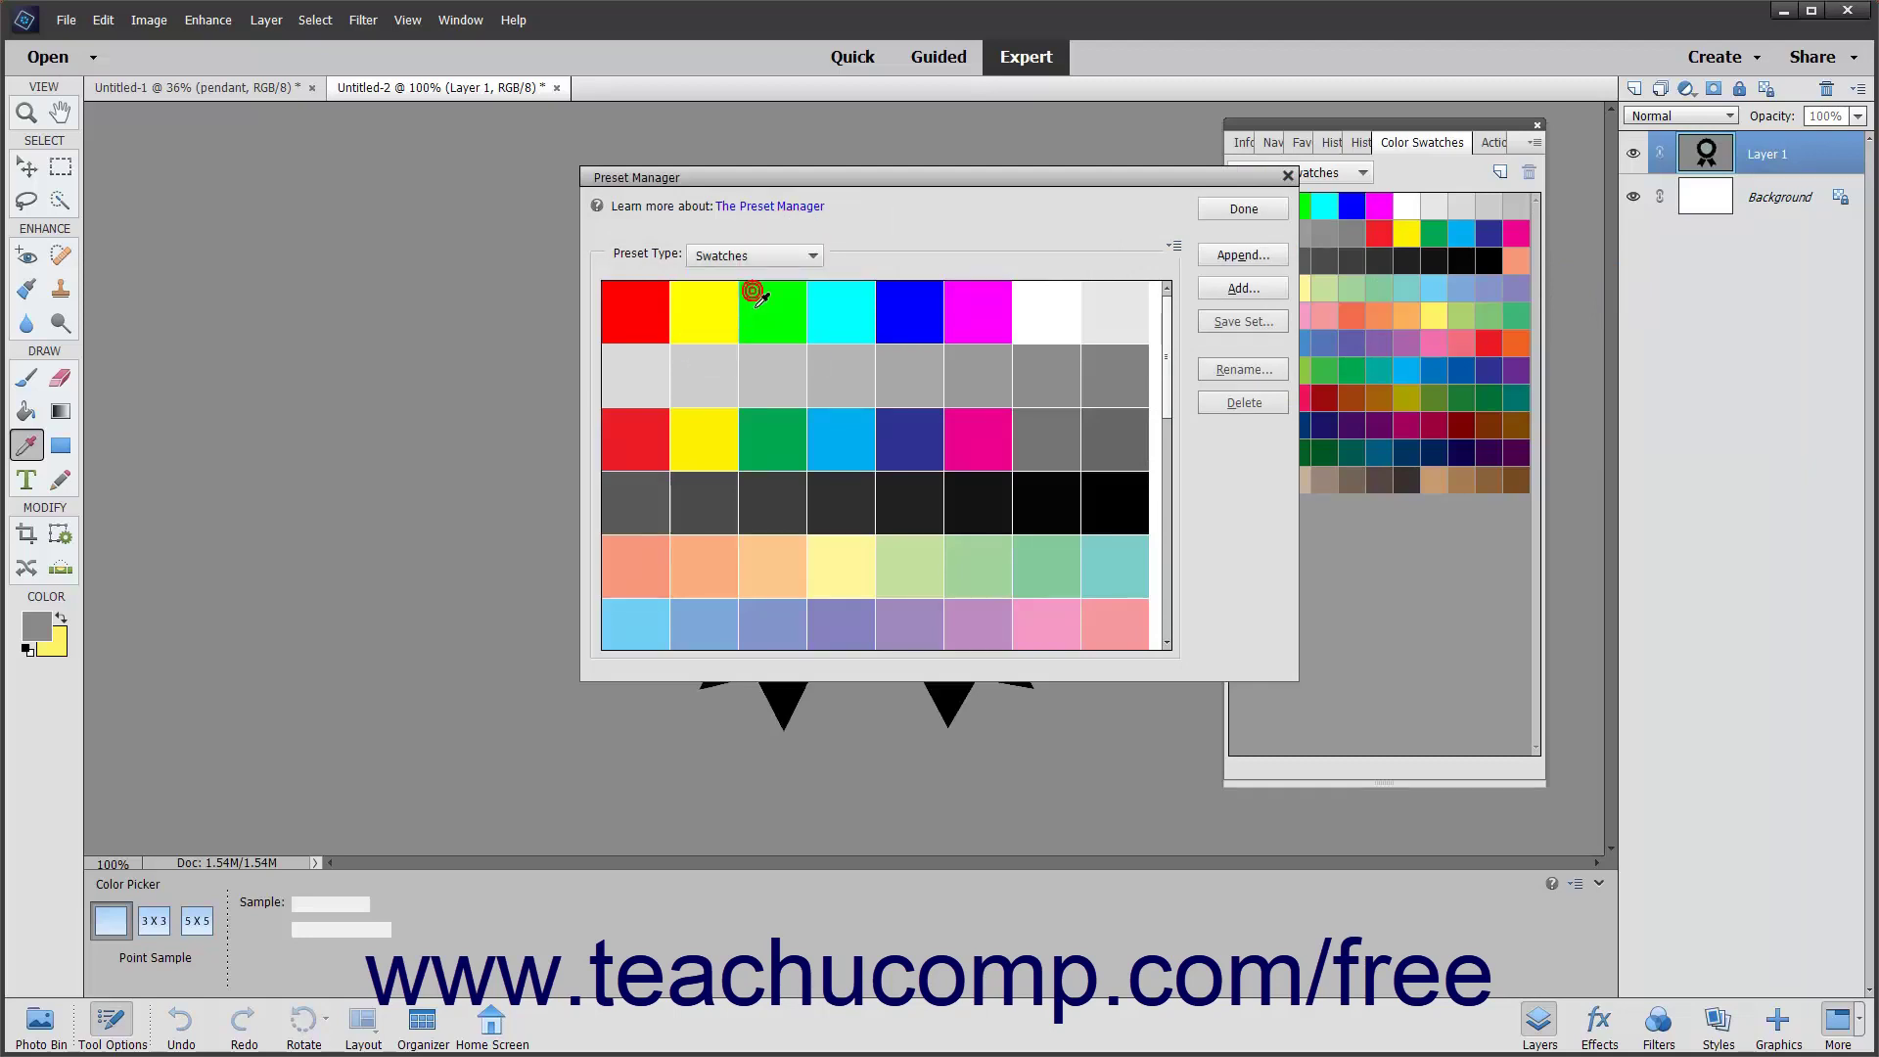
pyautogui.click(1178, 248)
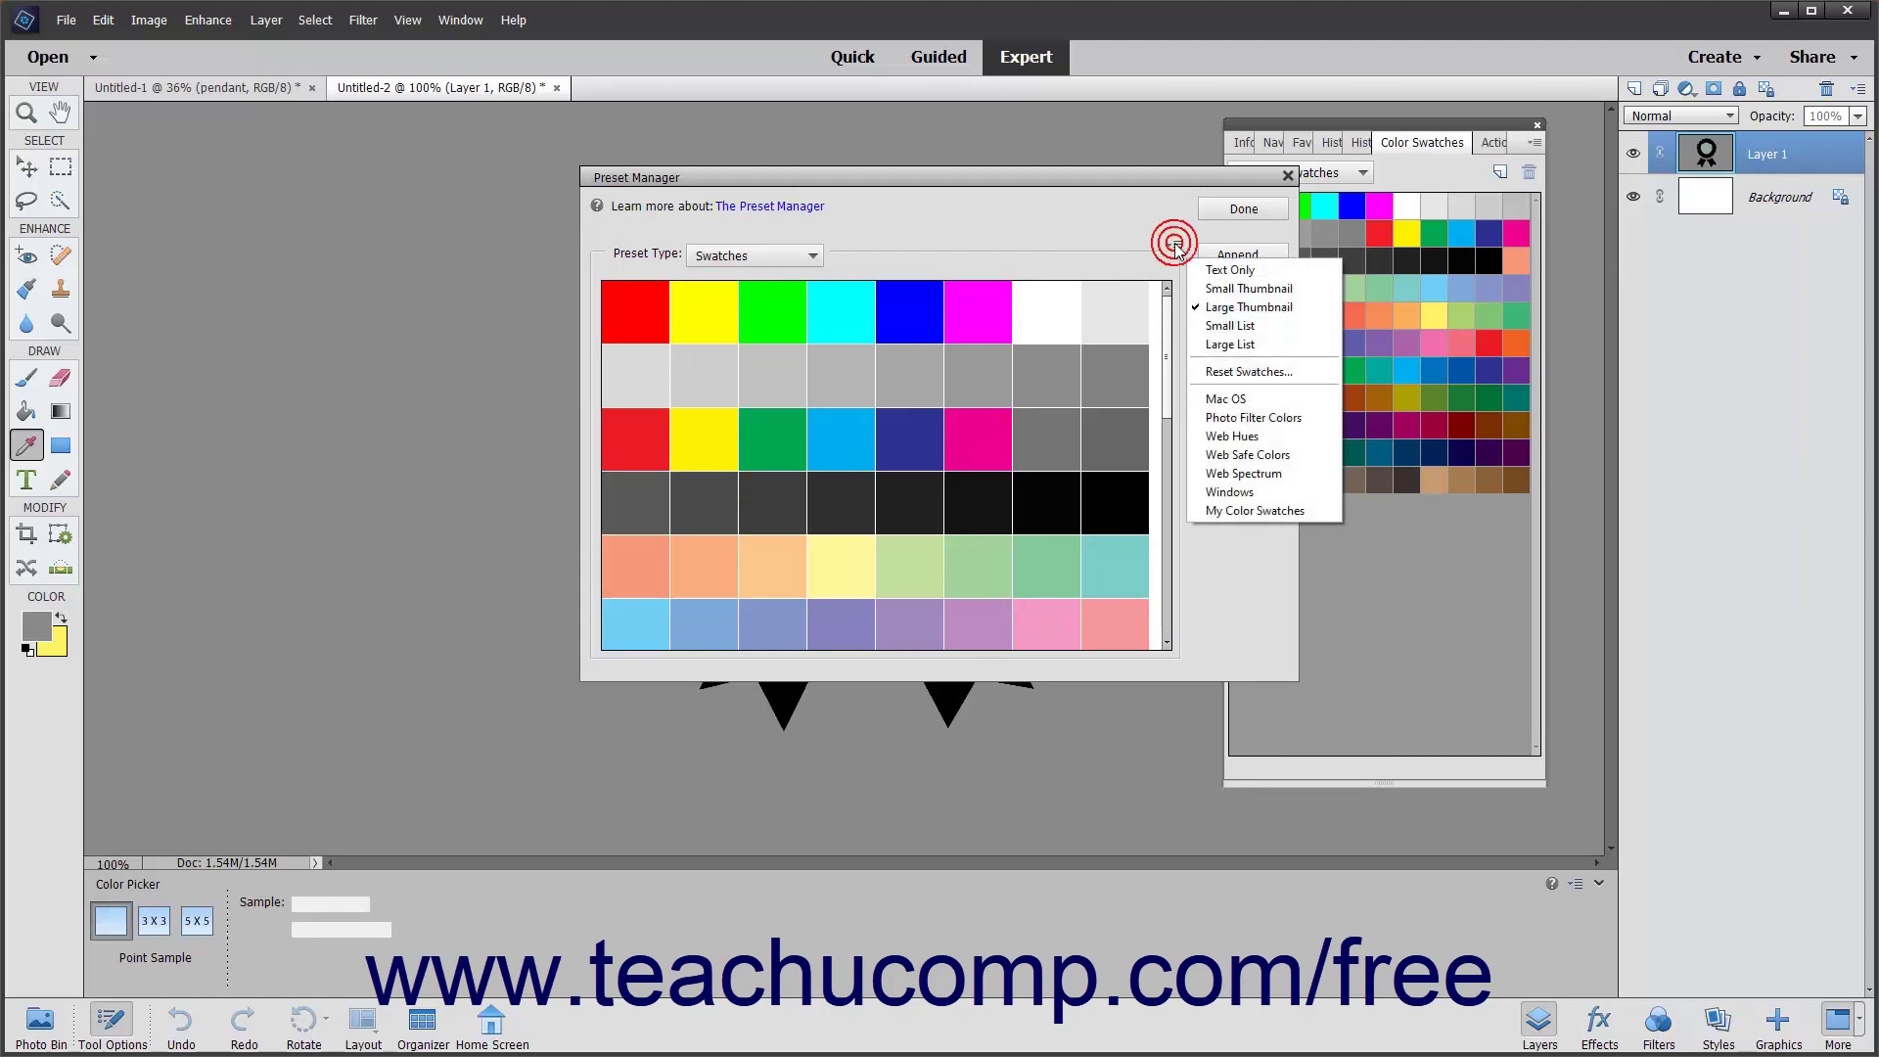
pyautogui.click(1228, 373)
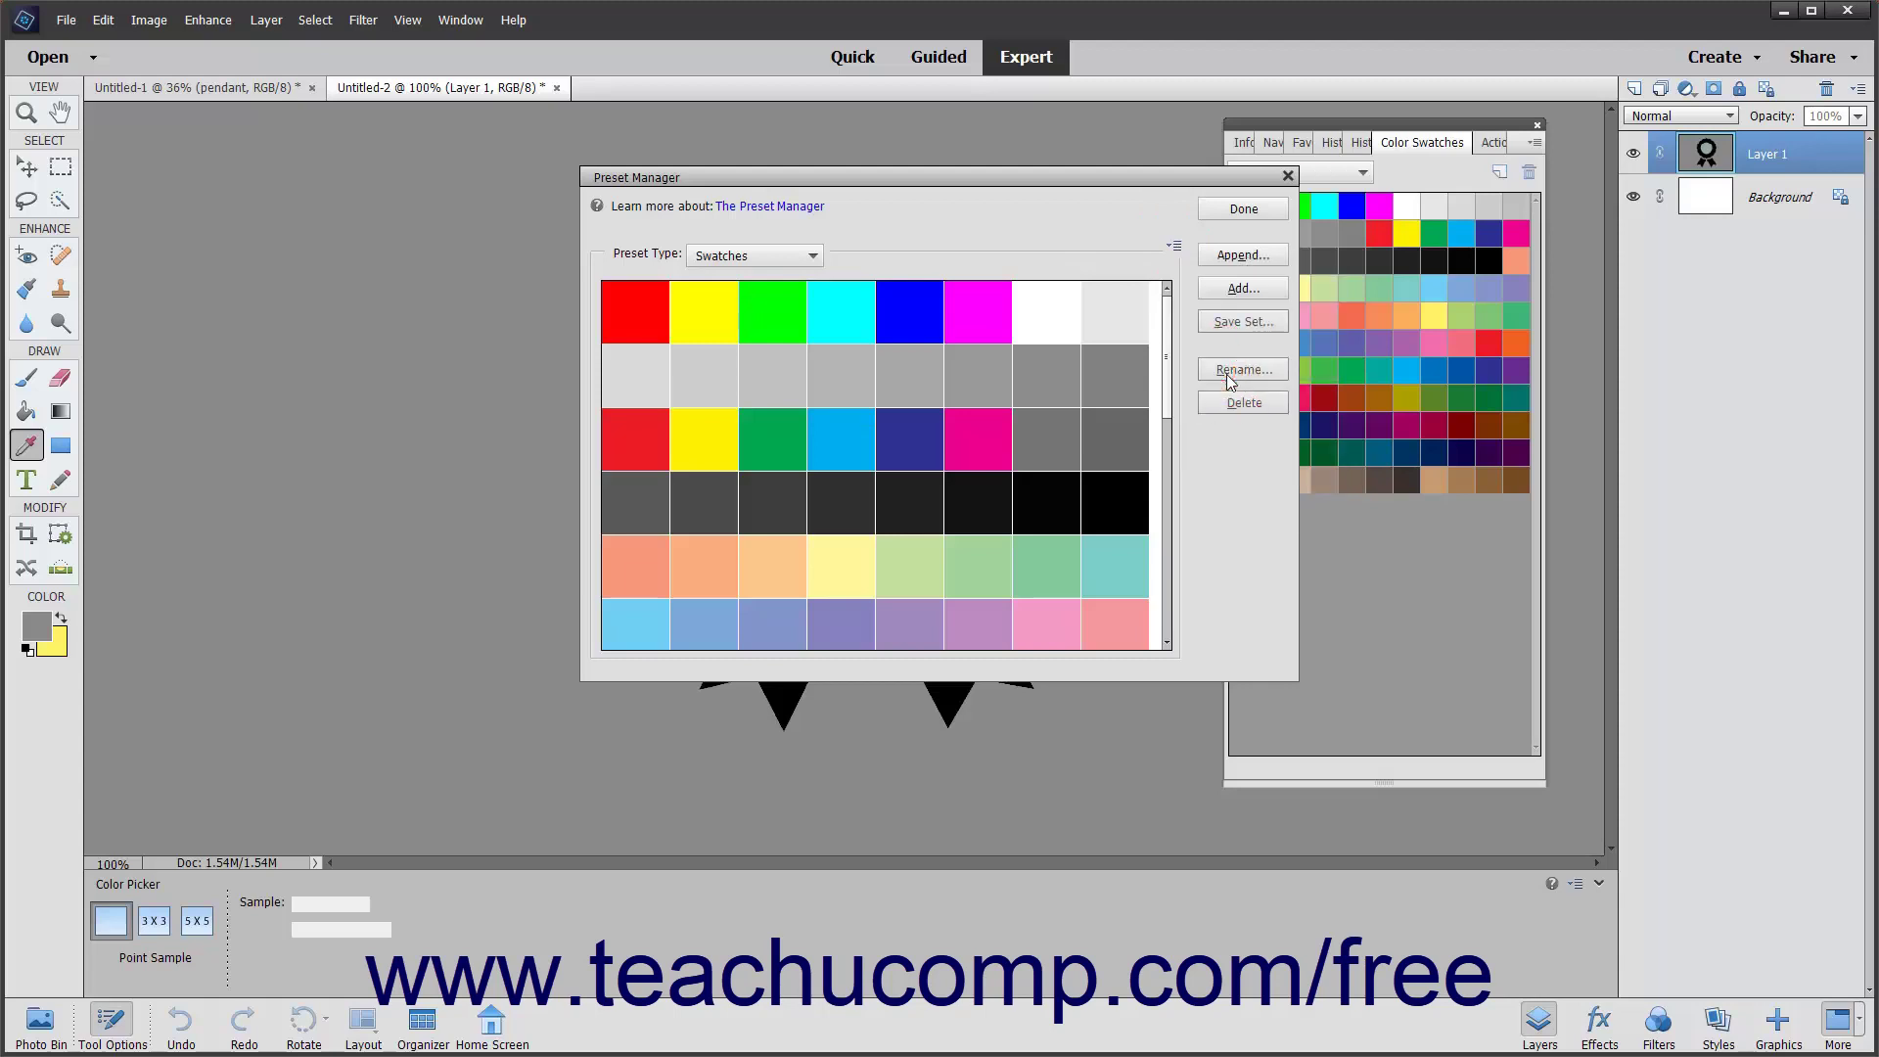
pyautogui.click(1252, 209)
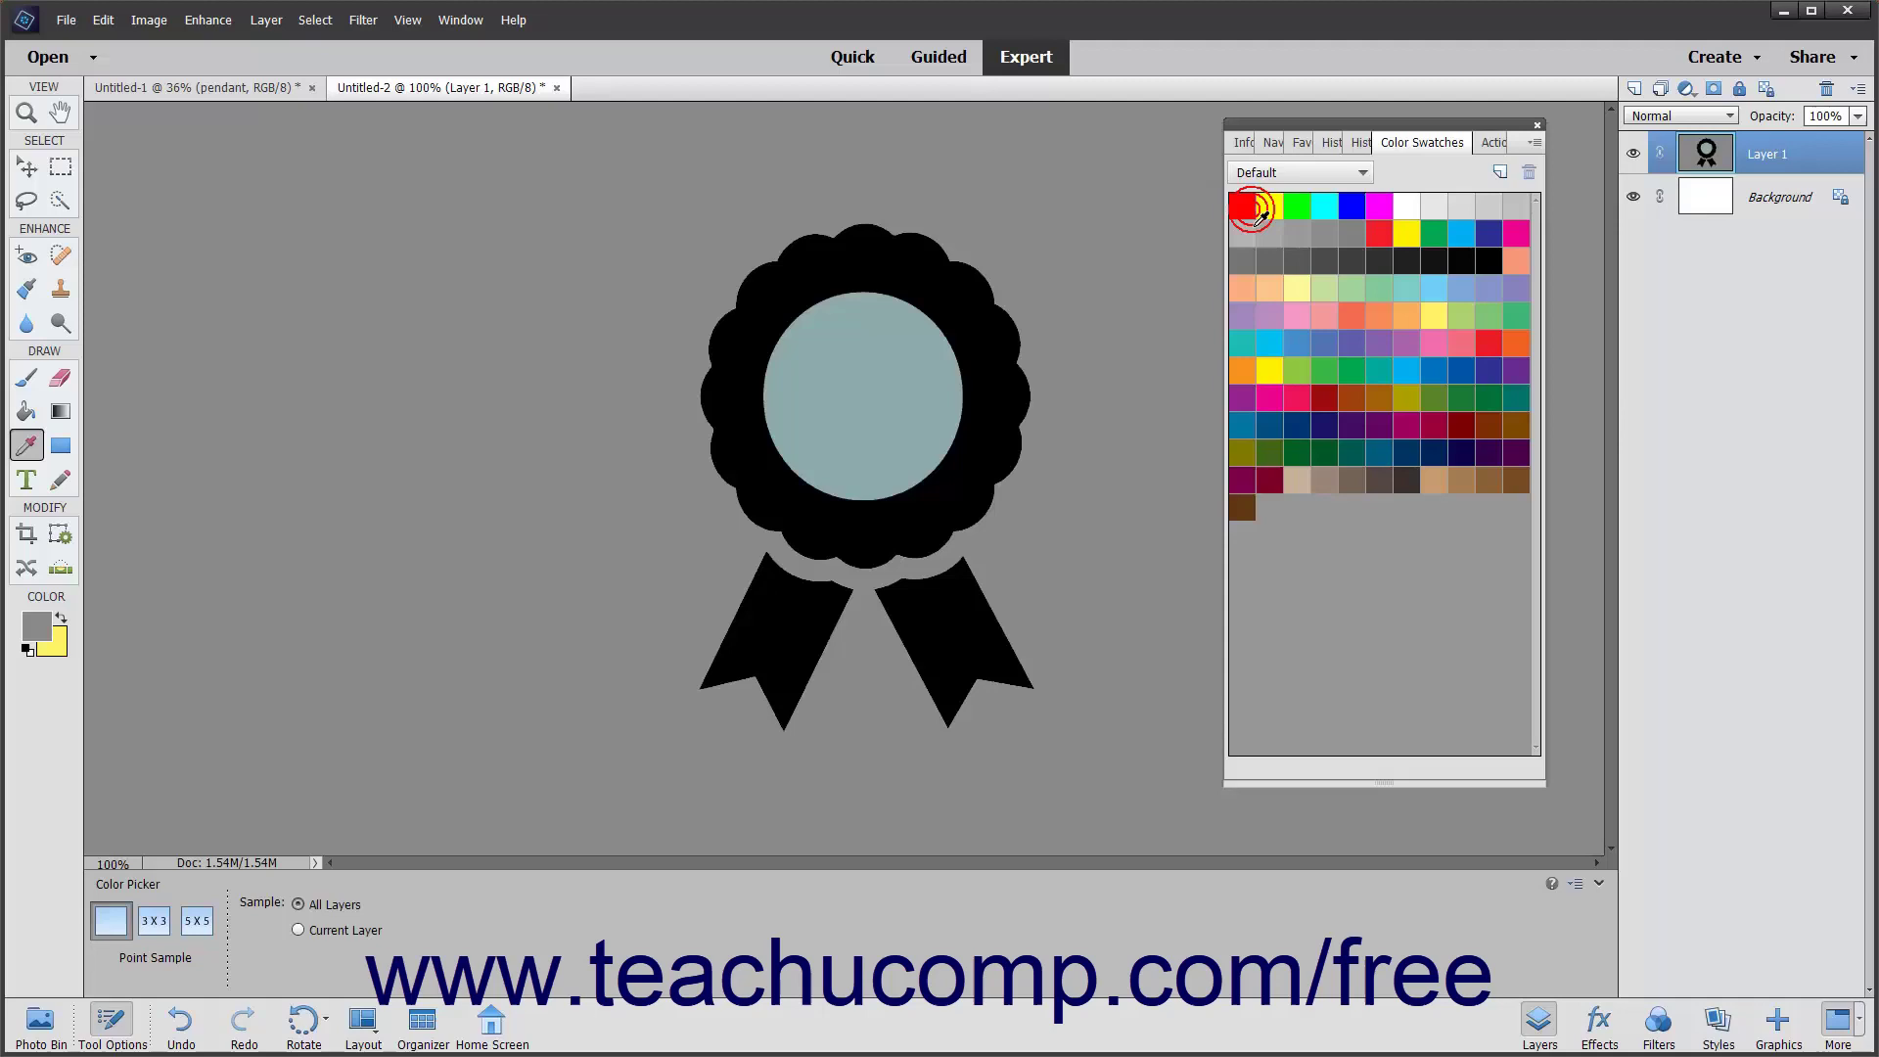